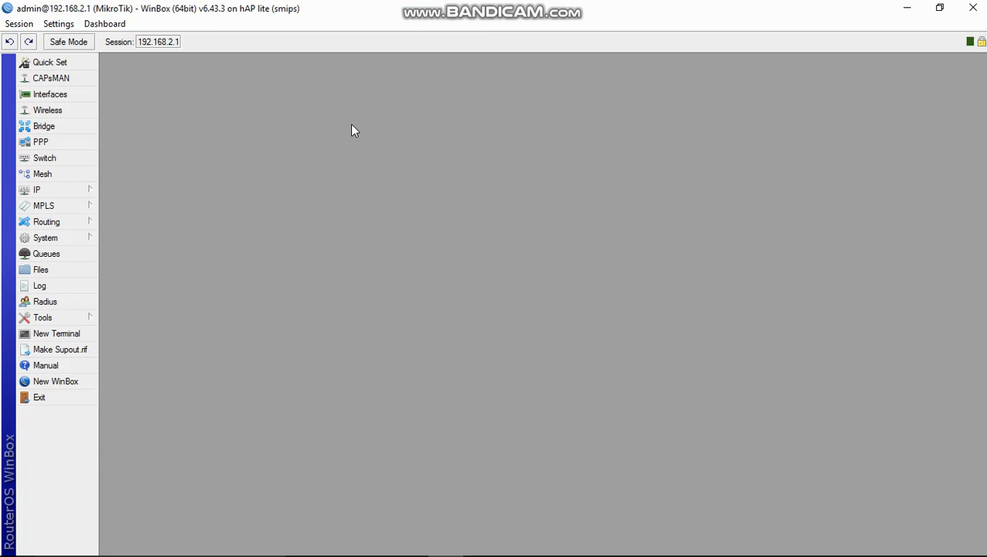
# Step: Open a new router terminal, test the internet connection by pinging google.com, and stop the ping
pyautogui.click(71, 335)
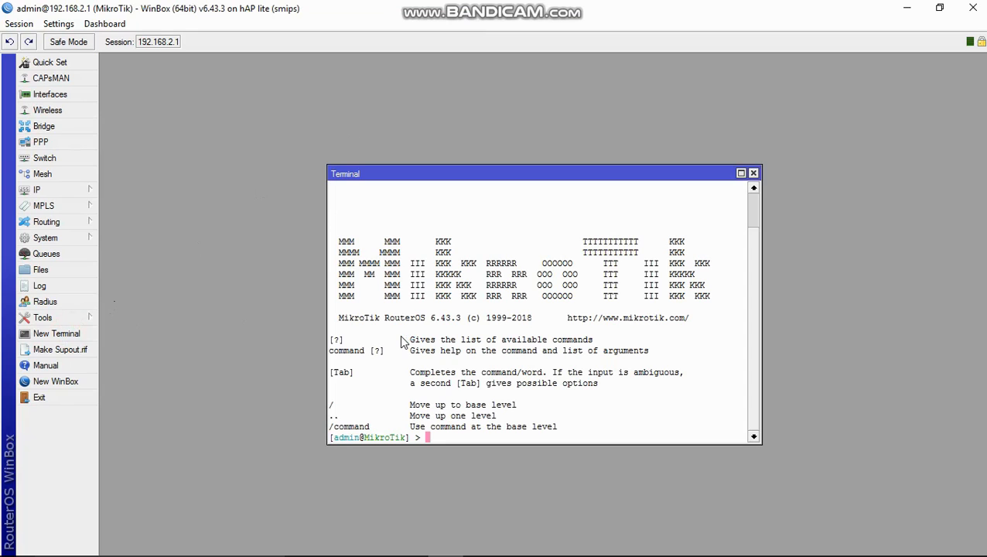
pyautogui.press('super+plus')
pyautogui.click(270, 256)
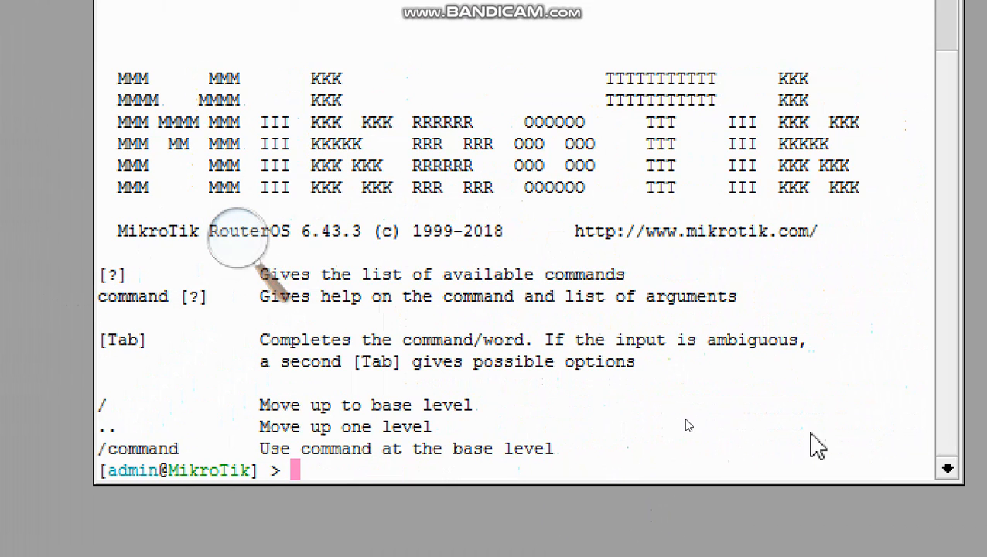
pyautogui.write('ping ')
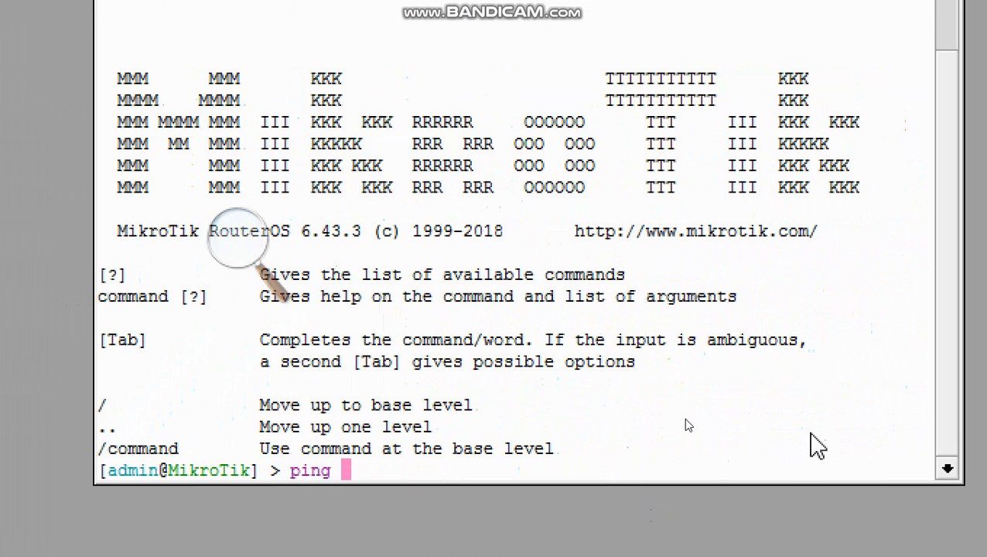
pyautogui.write('google')
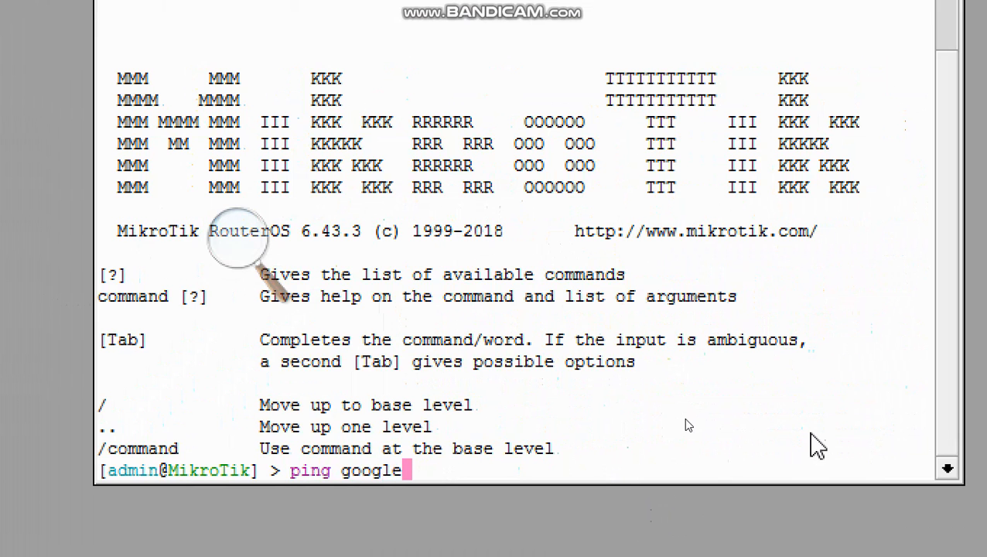
pyautogui.write('.com')
pyautogui.press('Return')
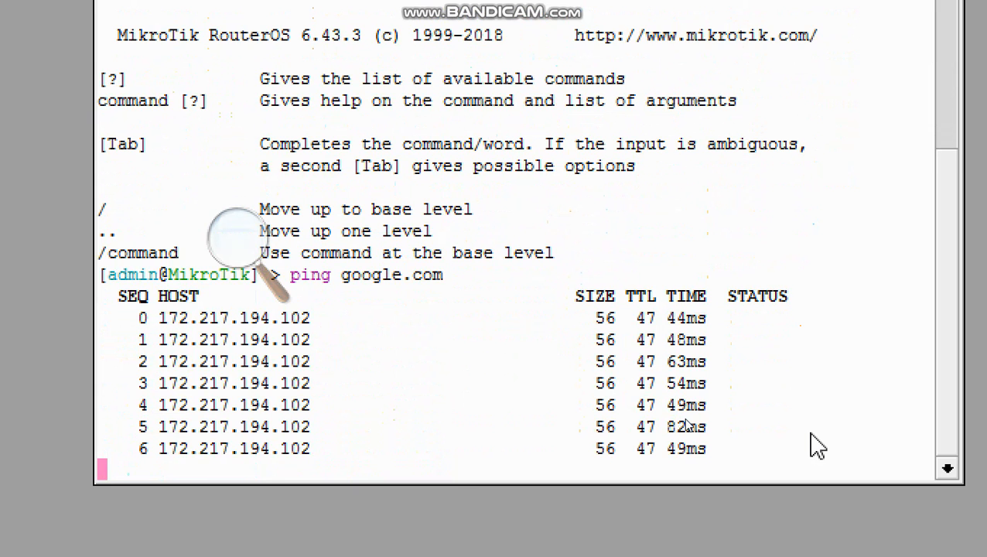
pyautogui.hotkey('ctrl', 'c')
# Step: Print the router's IP address list from the ip address level and examine the ether2, wlan2 and wlan1 entries and the dynamic flag
pyautogui.write('ip address')
pyautogui.press('Return')
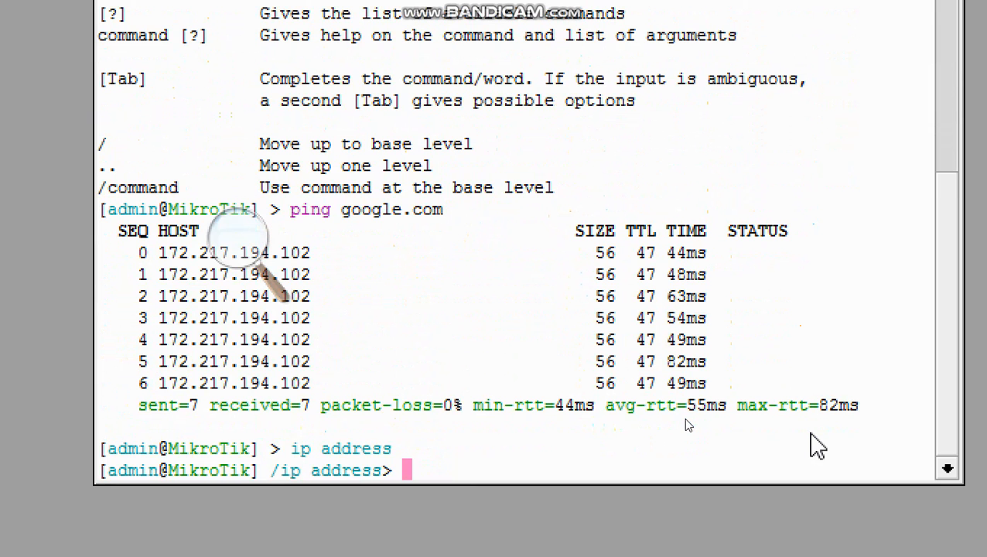
pyautogui.write('pr')
pyautogui.press('Return')
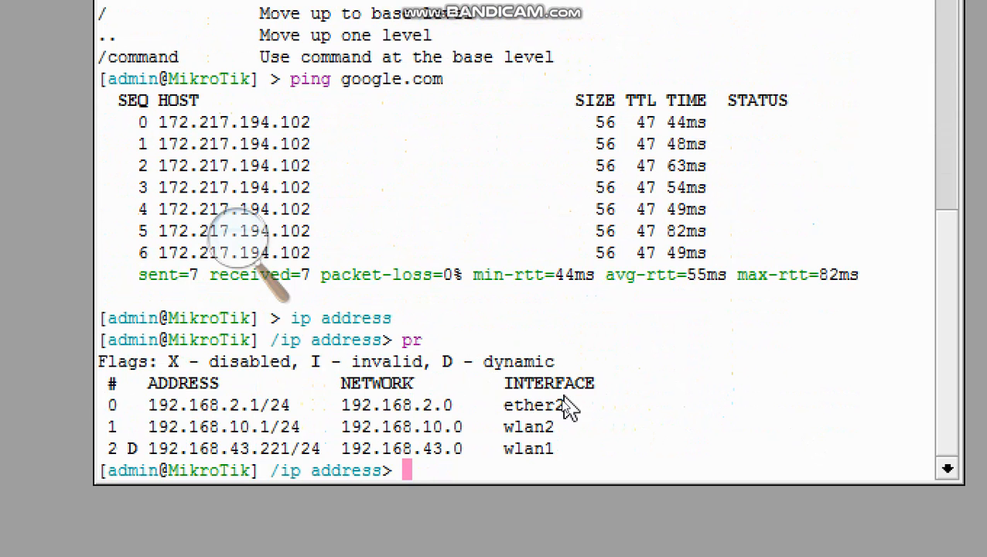
pyautogui.moveTo(571, 416); pyautogui.dragTo(146, 409)
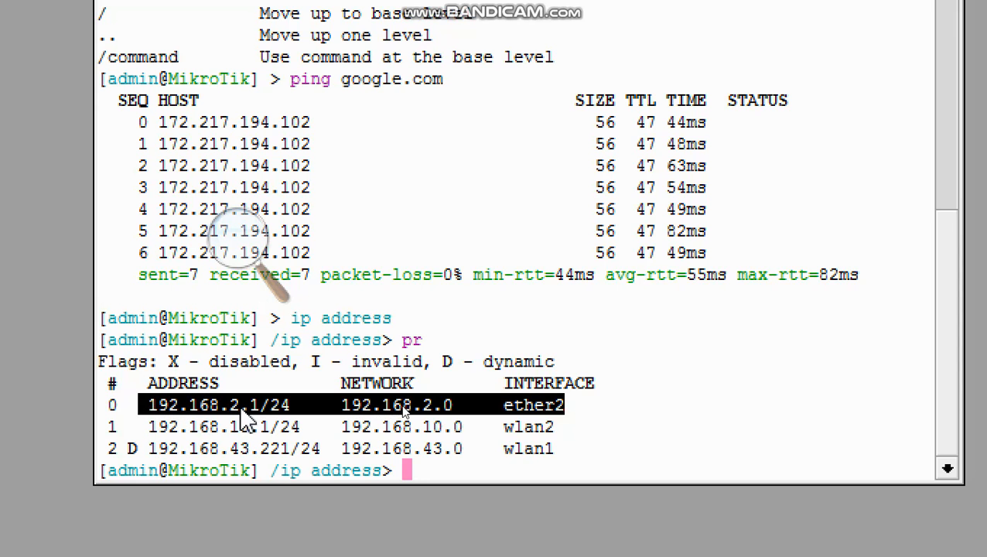
pyautogui.moveTo(577, 424); pyautogui.dragTo(236, 432)
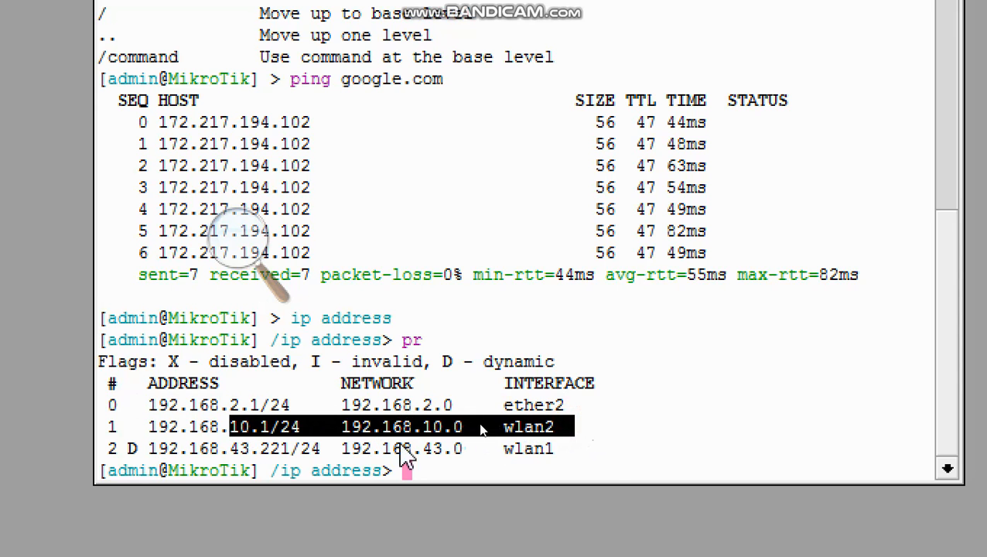
pyautogui.moveTo(558, 453); pyautogui.dragTo(120, 457)
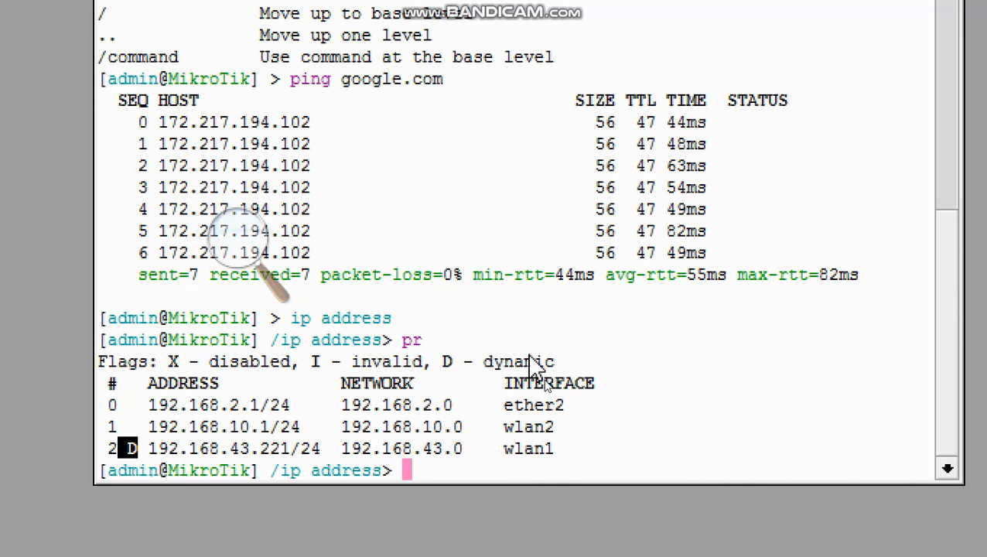
pyautogui.moveTo(554, 364); pyautogui.dragTo(474, 368)
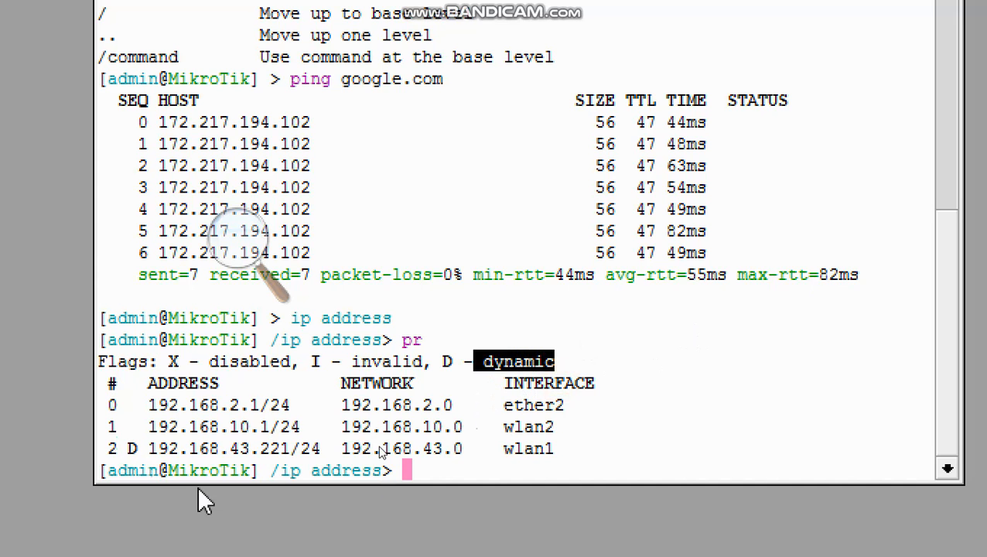
pyautogui.click(127, 455)
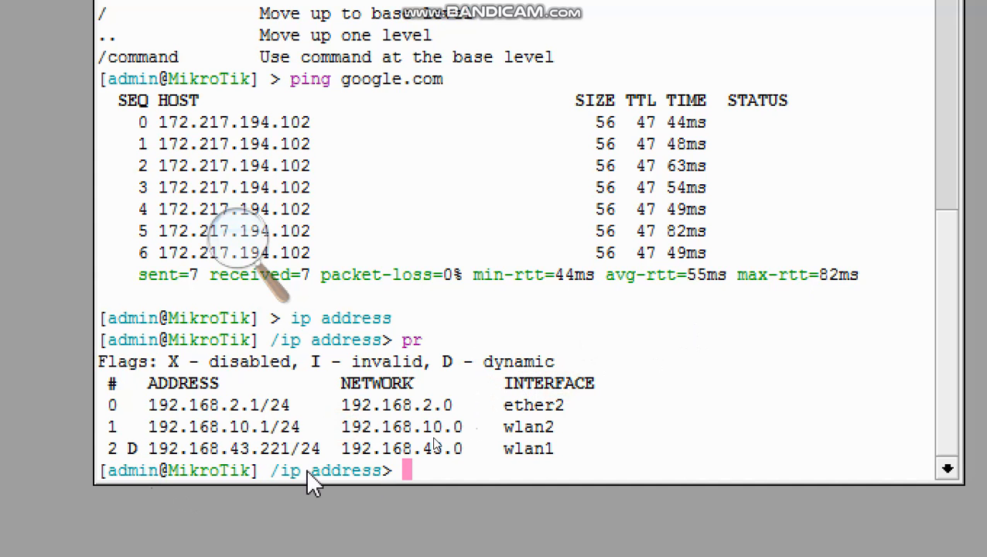
# Step: Return the terminal prompt from the ip address level to the base level
pyautogui.write('/')
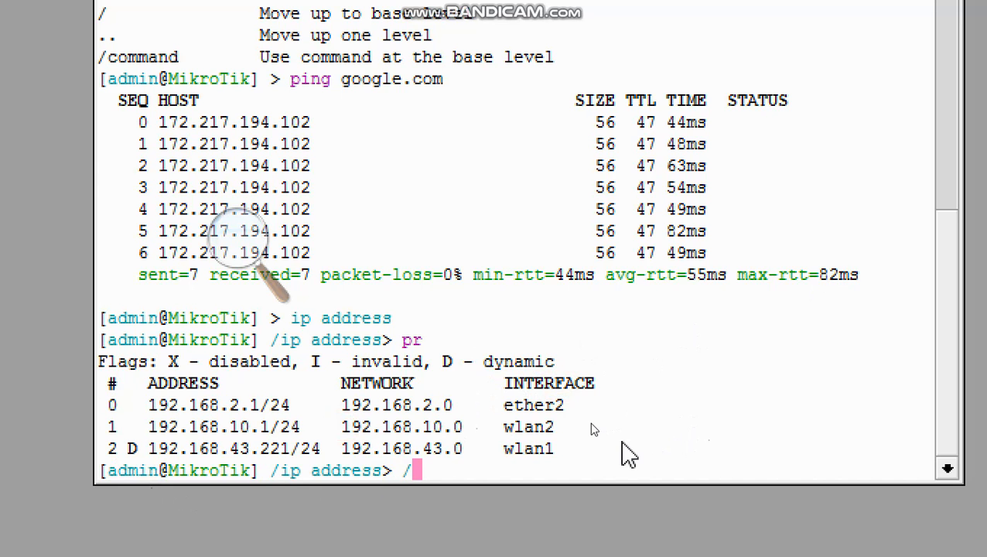
pyautogui.press('BackSpace')
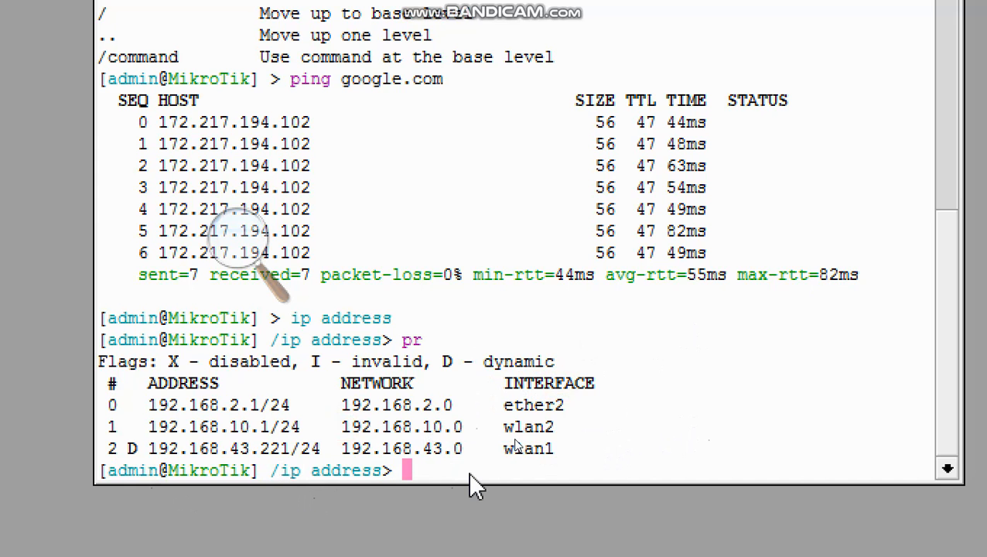
pyautogui.write('/')
pyautogui.press('Return')
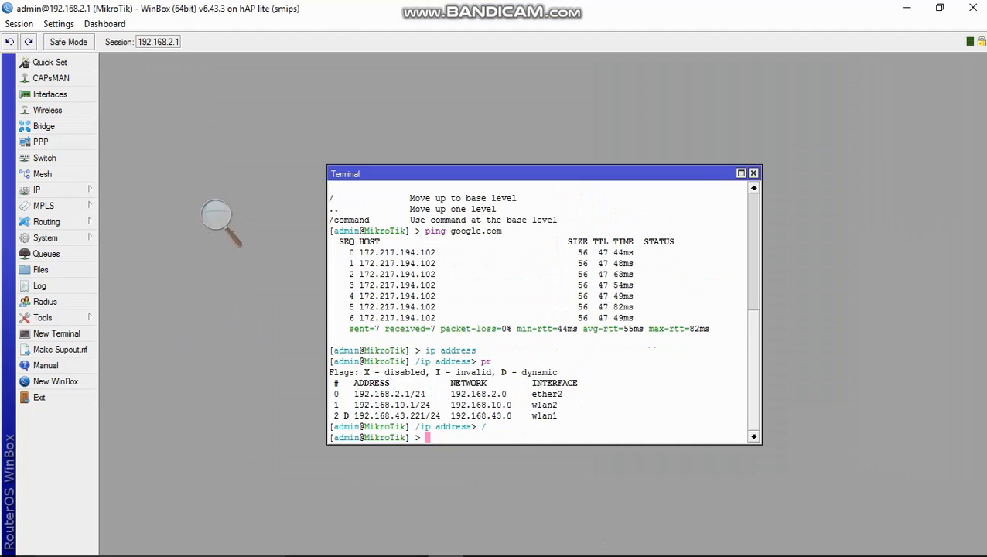
# Step: Switch to the PowerPoint topology slide and copy Client2's MAC address, 30-B5-C2-1E-1A-15, from the table
pyautogui.click(551, 543)
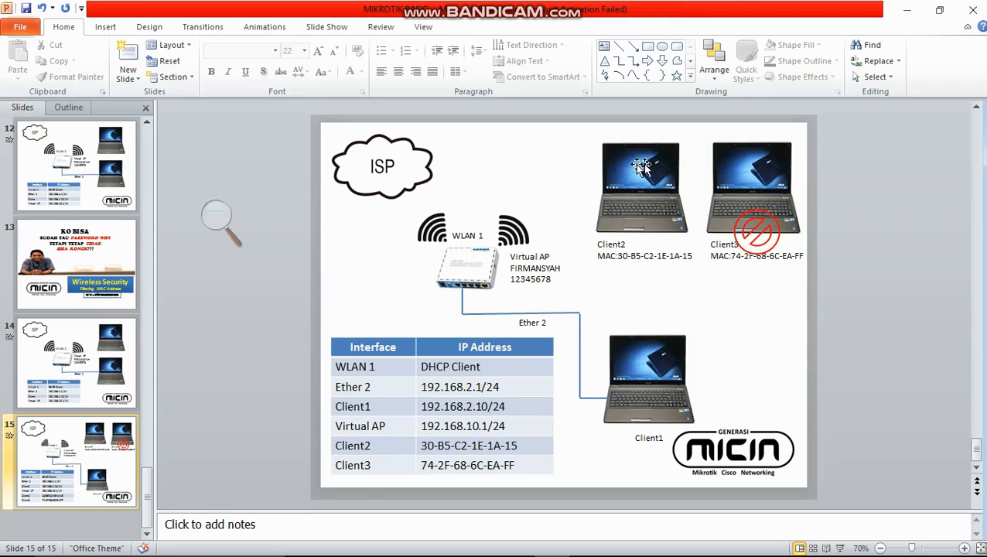
pyautogui.moveTo(518, 447); pyautogui.dragTo(441, 449)
pyautogui.hotkey('ctrl', 'c')
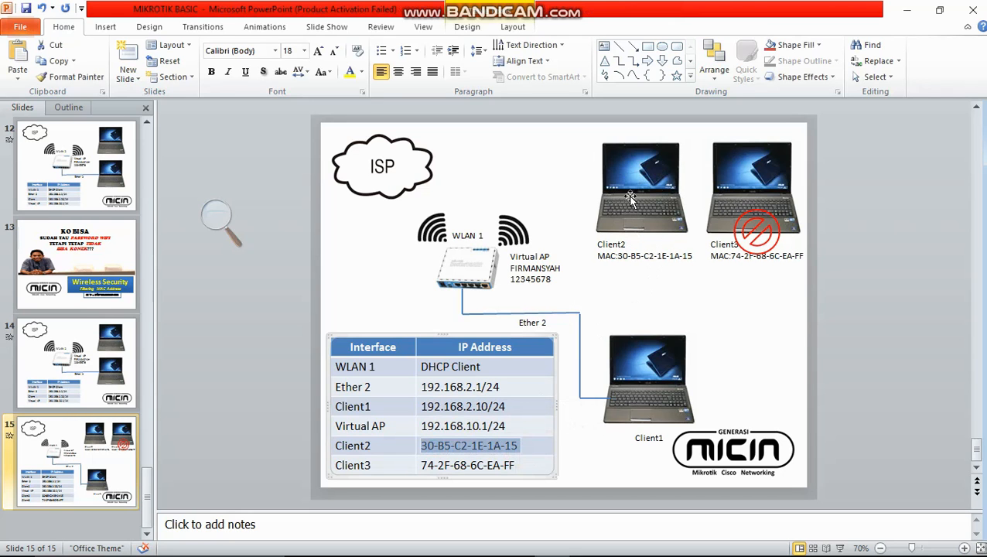
# Step: Switch back to WinBox and start a new filter rule in the IP firewall
pyautogui.moveTo(541, 554)
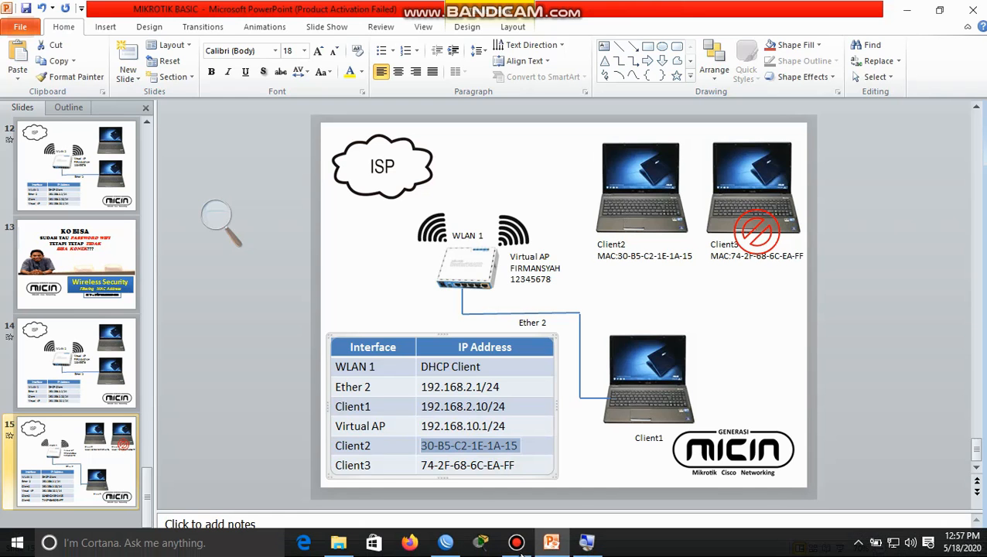
pyautogui.click(445, 543)
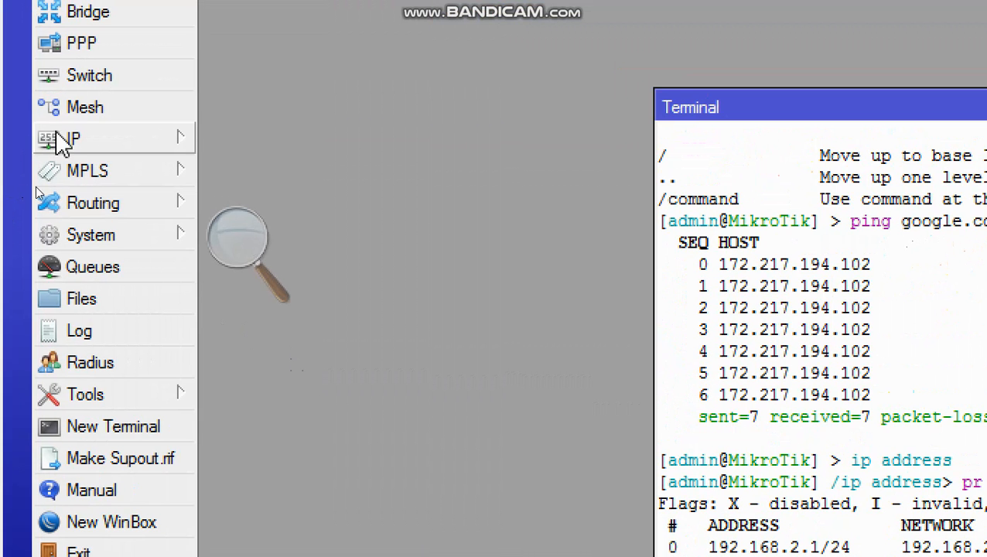
pyautogui.click(94, 145)
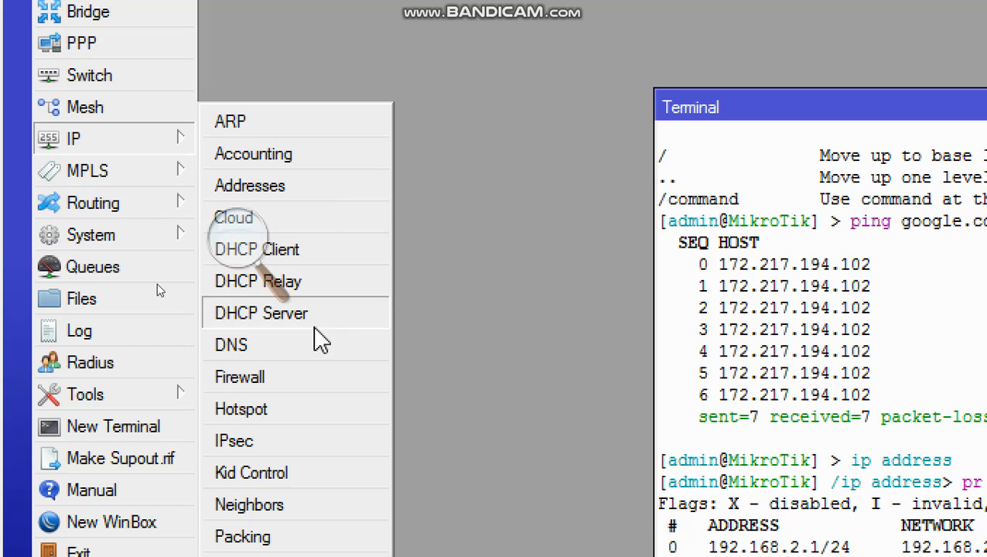
pyautogui.click(245, 378)
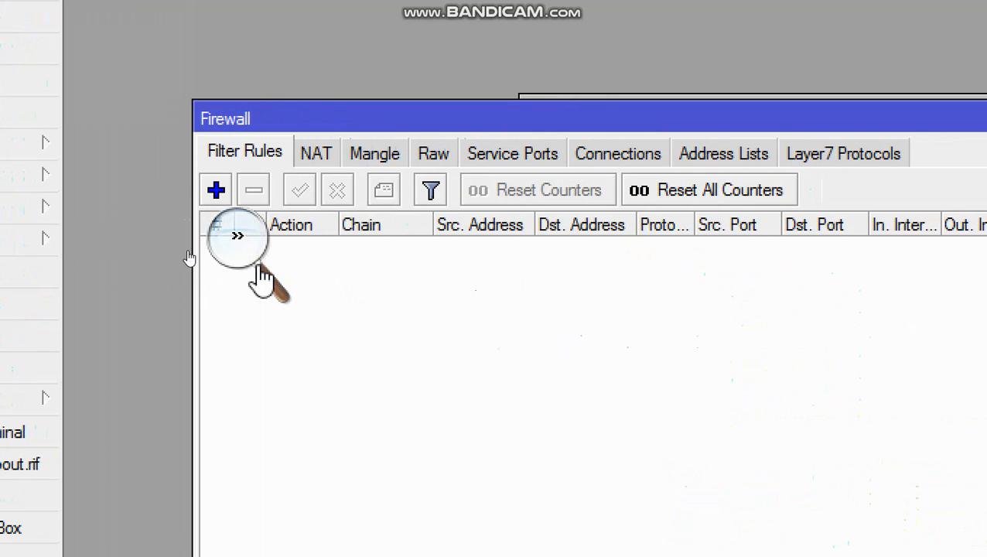
pyautogui.click(232, 271)
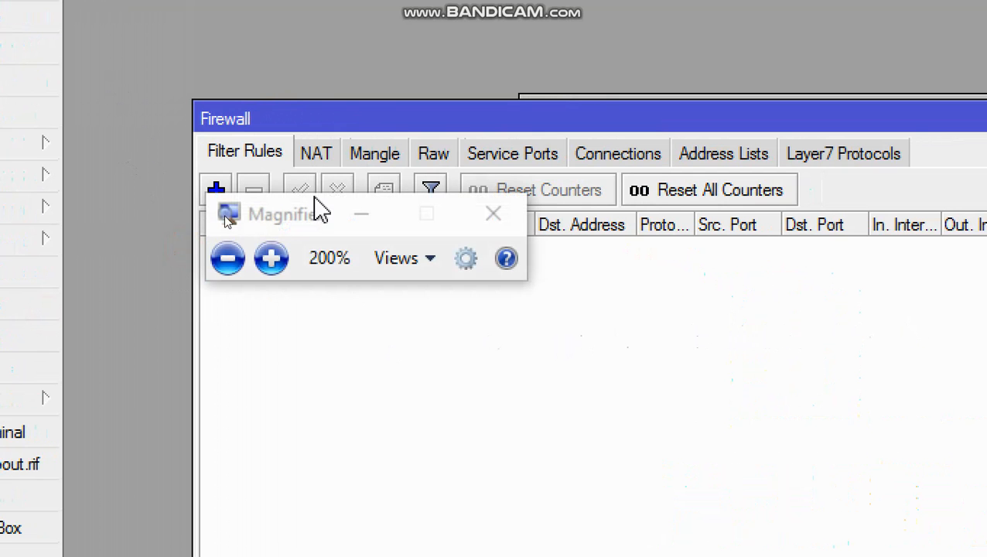
pyautogui.moveTo(305, 215); pyautogui.dragTo(191, 37)
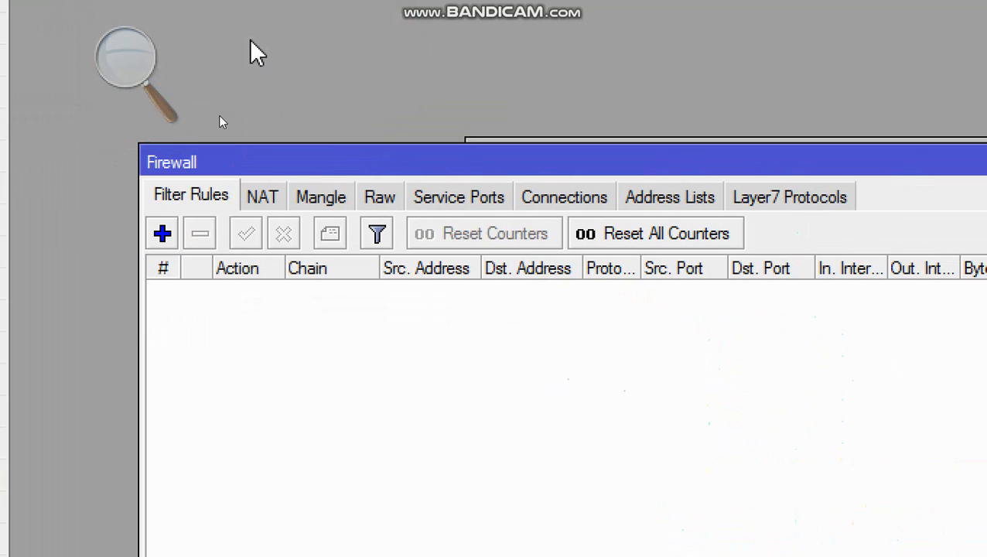
pyautogui.click(164, 232)
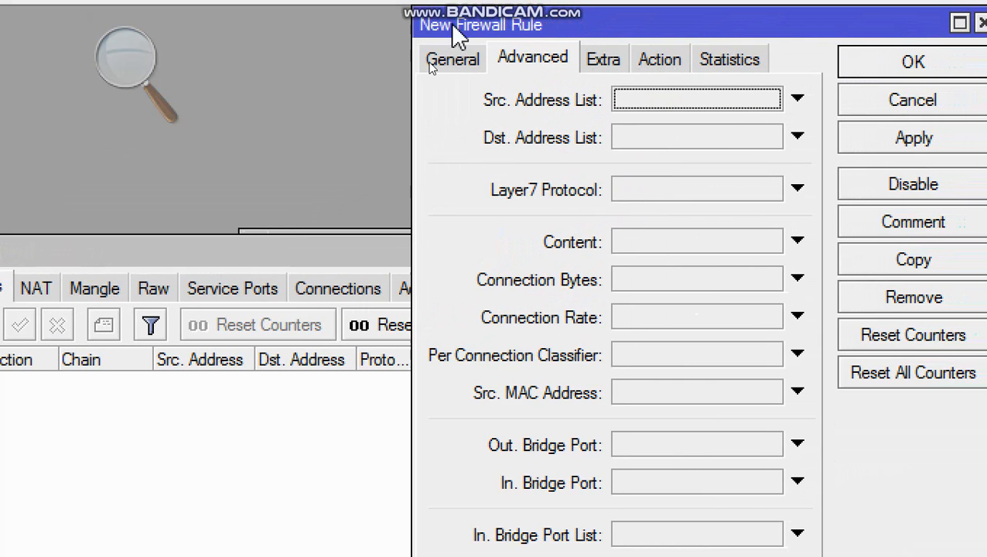
# Step: Set the new firewall rule's In. Interface to wlan2 and Out. Interface to wlan1
pyautogui.click(455, 61)
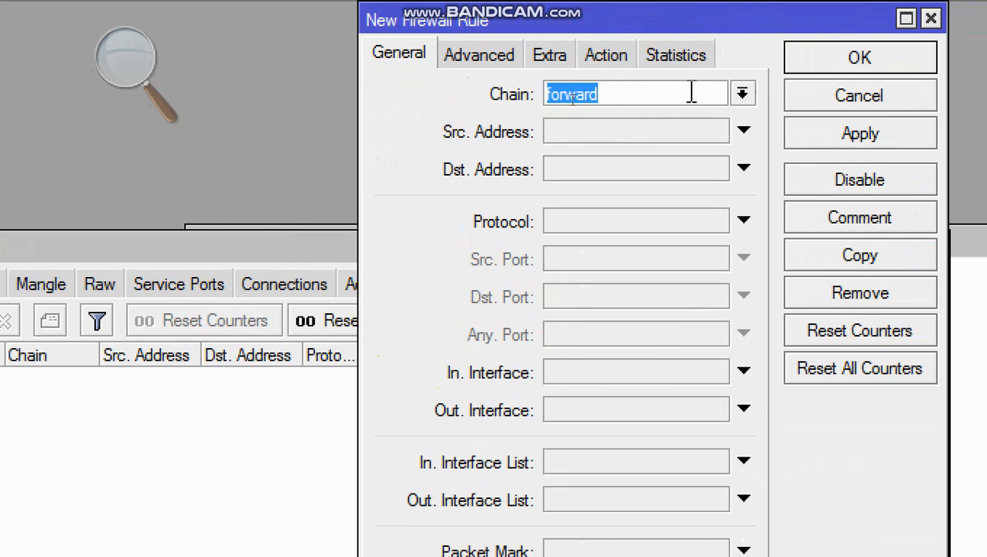
pyautogui.click(581, 369)
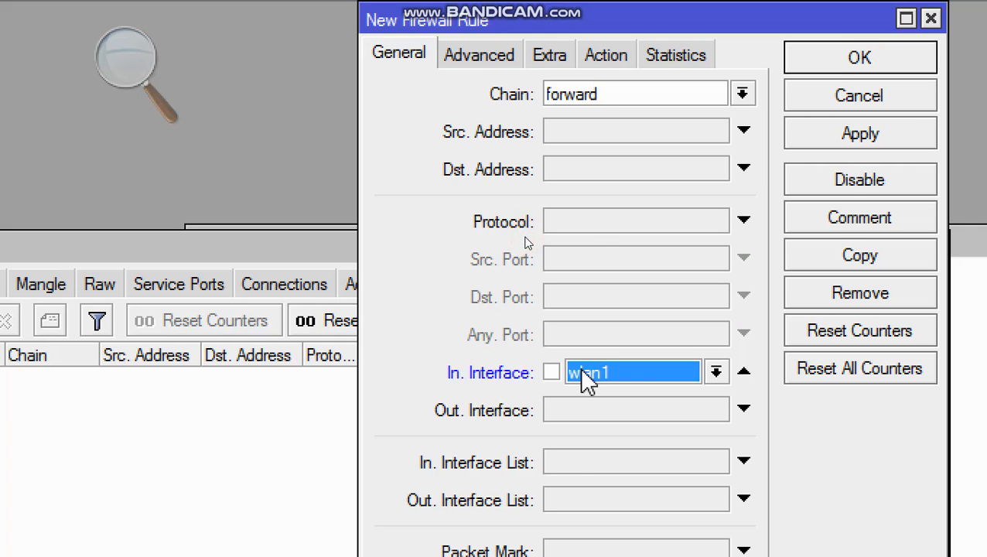
pyautogui.click(717, 374)
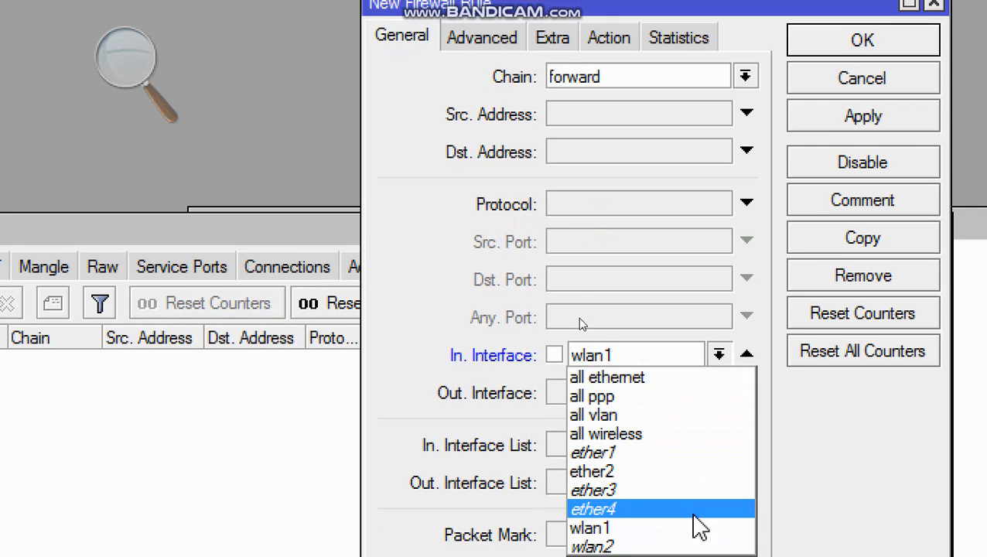
pyautogui.click(676, 511)
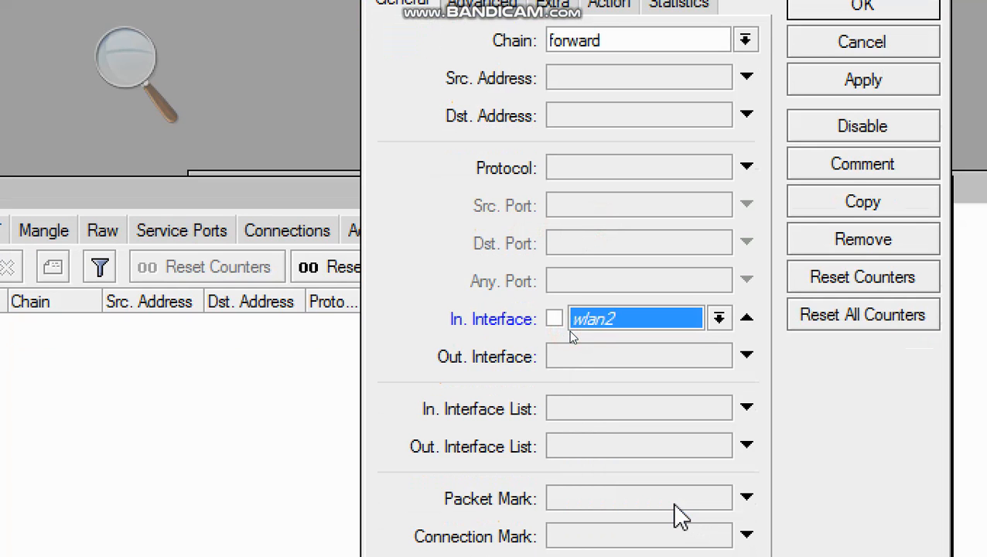
pyautogui.click(603, 358)
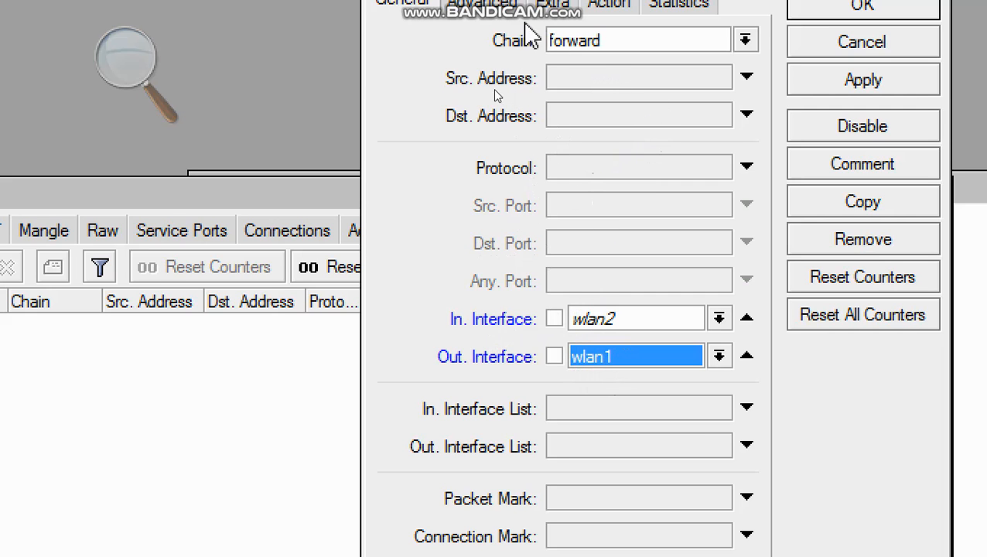
# Step: Set the rule's Src. MAC Address to the copied Client2 address, 30-B5-C2-1E-1A-15
pyautogui.click(487, 6)
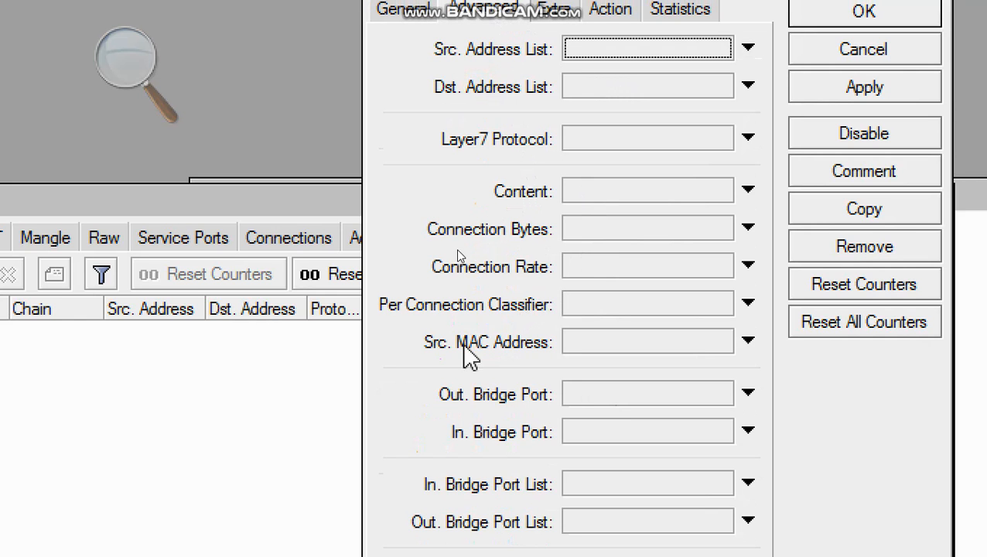
pyautogui.click(598, 344)
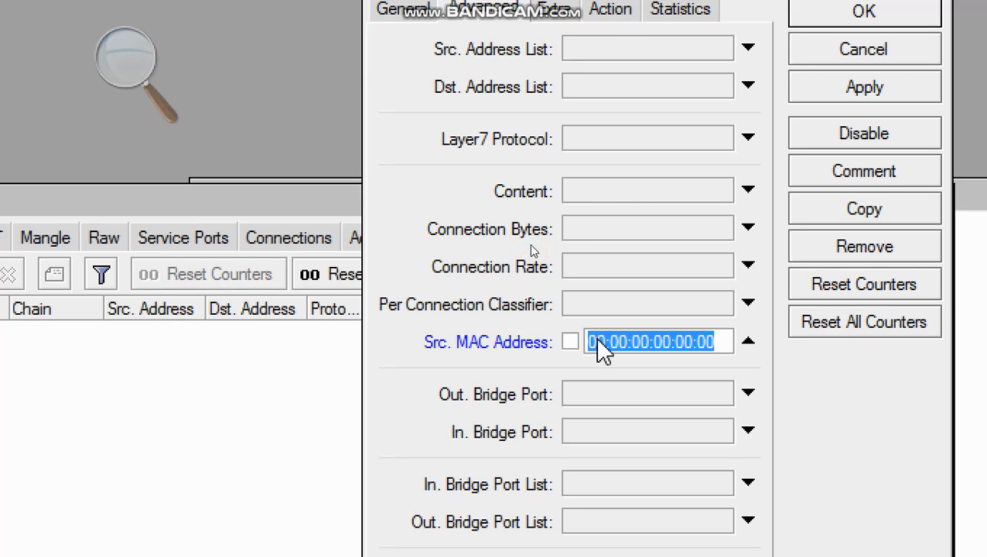
pyautogui.hotkey('ctrl', 'v')
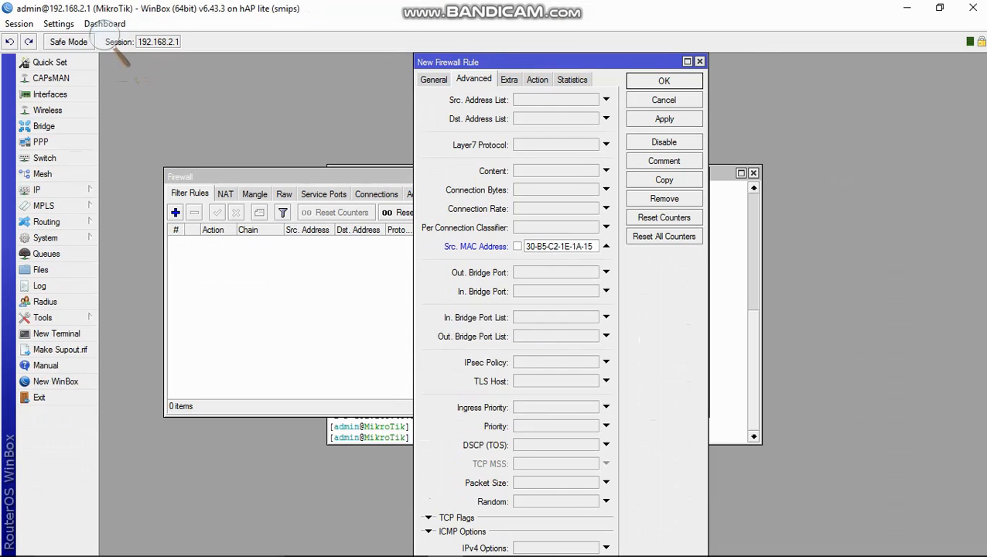
# Step: Arrange the PowerPoint topology slide and WinBox side by side, with the slide in the left half of the display
pyautogui.click(550, 542)
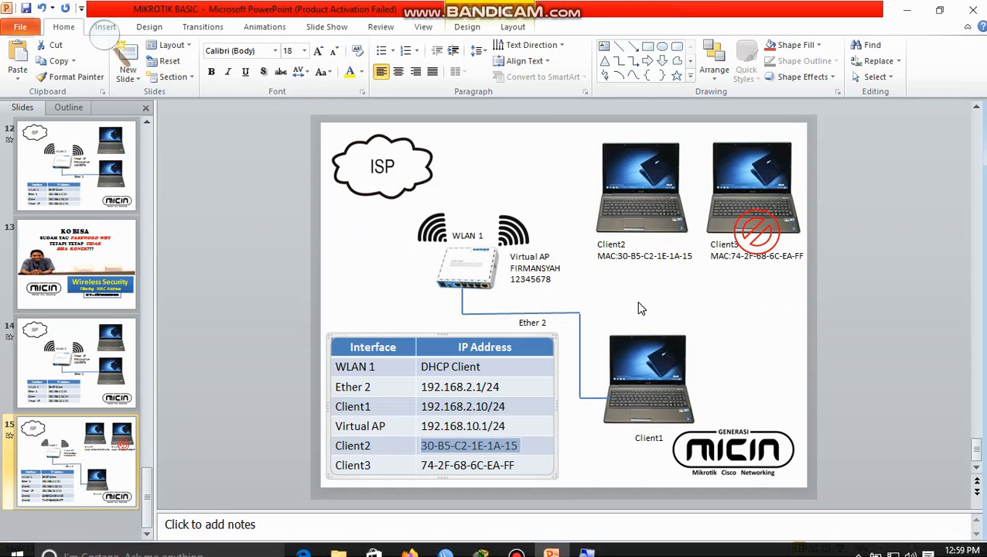
pyautogui.press('super+Left')
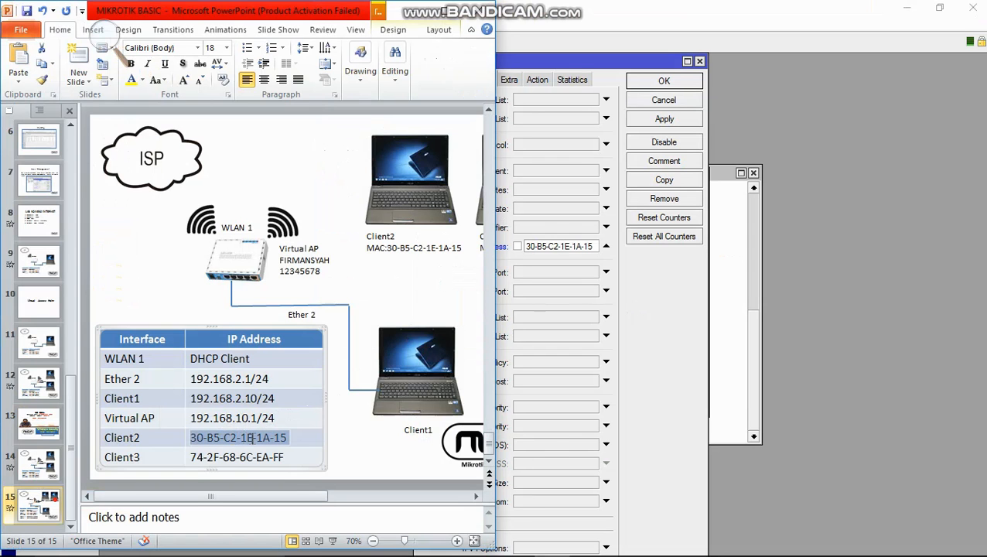
pyautogui.click(599, 65)
pyautogui.press('super+Right')
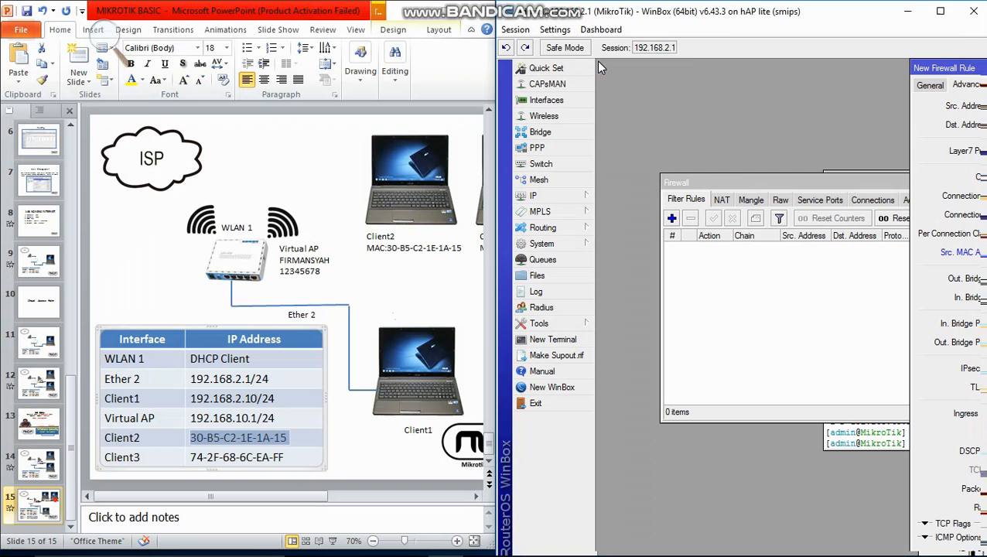
# Step: Save the new firewall rule for Client2's MAC address with its action set to accept
pyautogui.moveTo(959, 61); pyautogui.dragTo(683, 75)
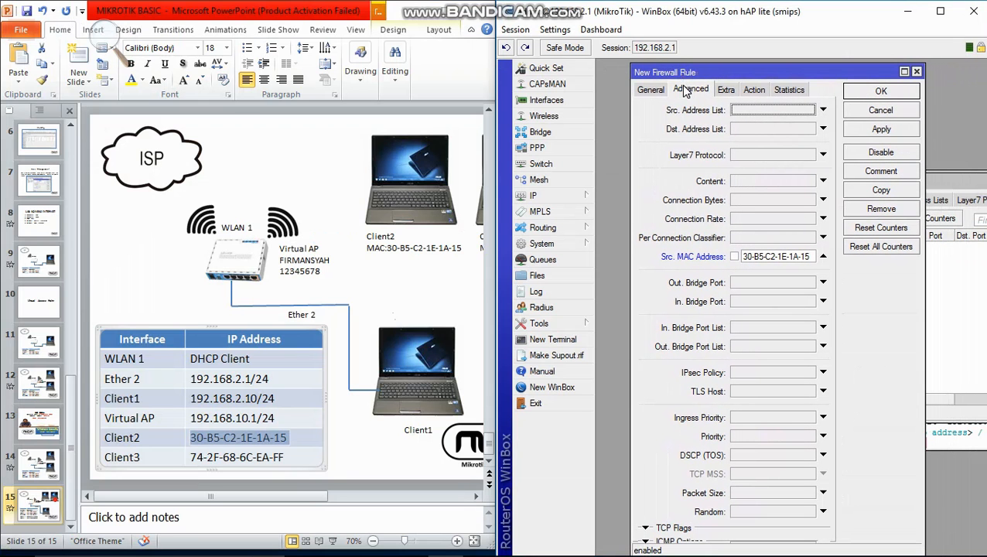
pyautogui.click(752, 91)
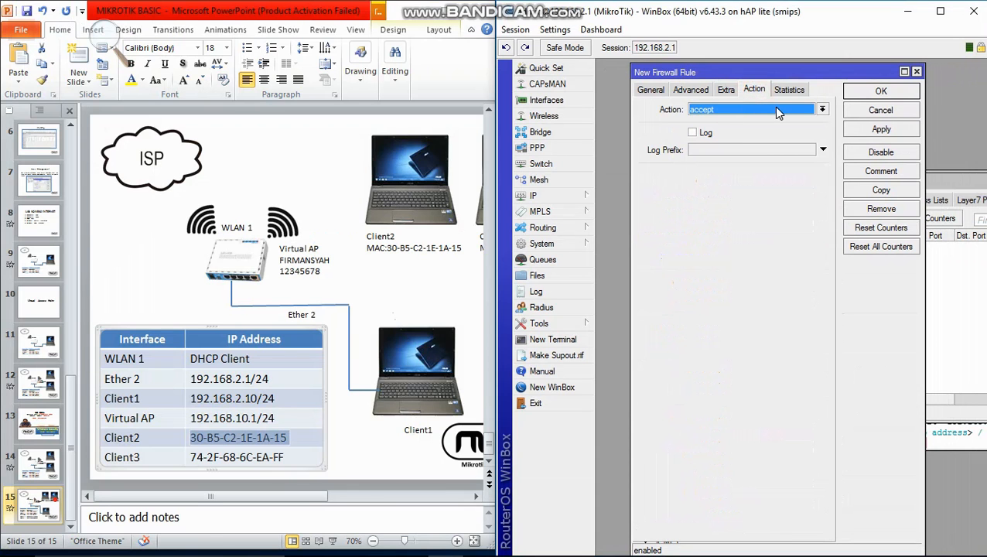
pyautogui.click(869, 130)
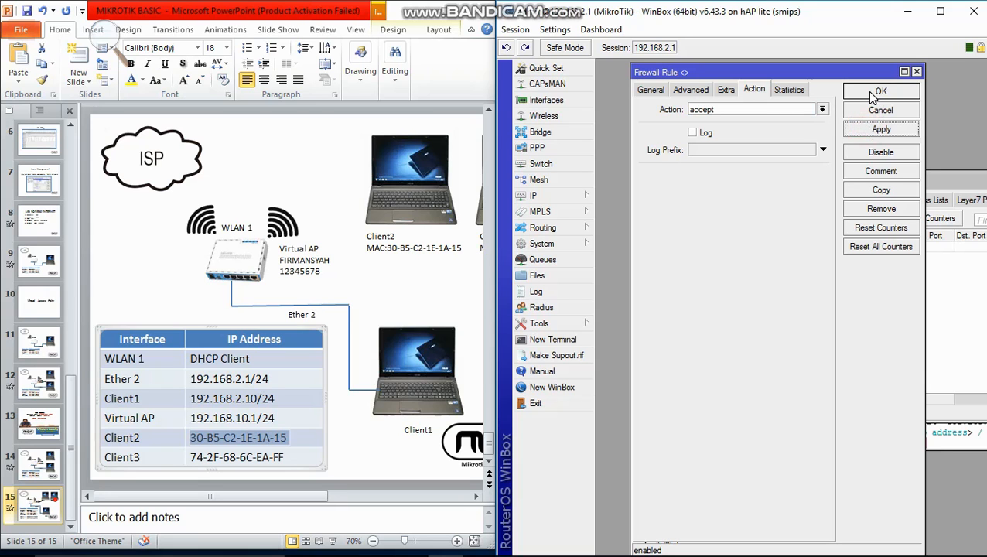
pyautogui.click(869, 92)
# Step: Zoom the topology slide out to 60% and reposition the Firewall window so that more of its rule columns fit on screen
pyautogui.click(693, 513)
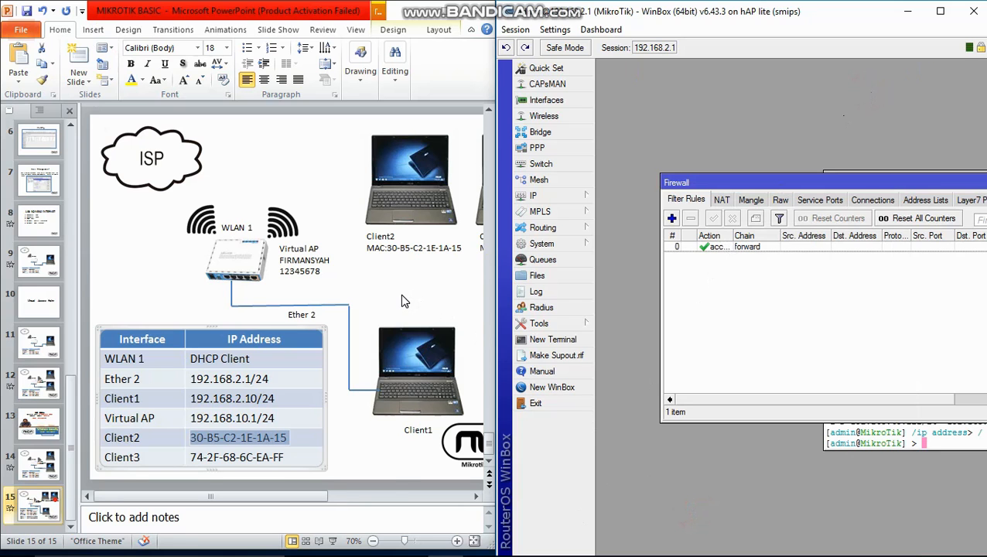
pyautogui.click(373, 540)
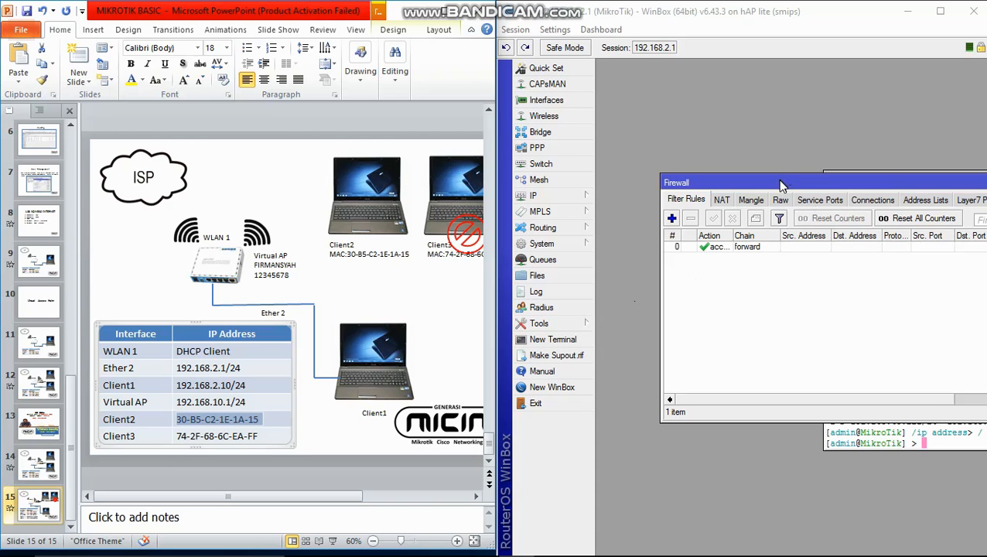
pyautogui.moveTo(774, 178); pyautogui.dragTo(719, 170)
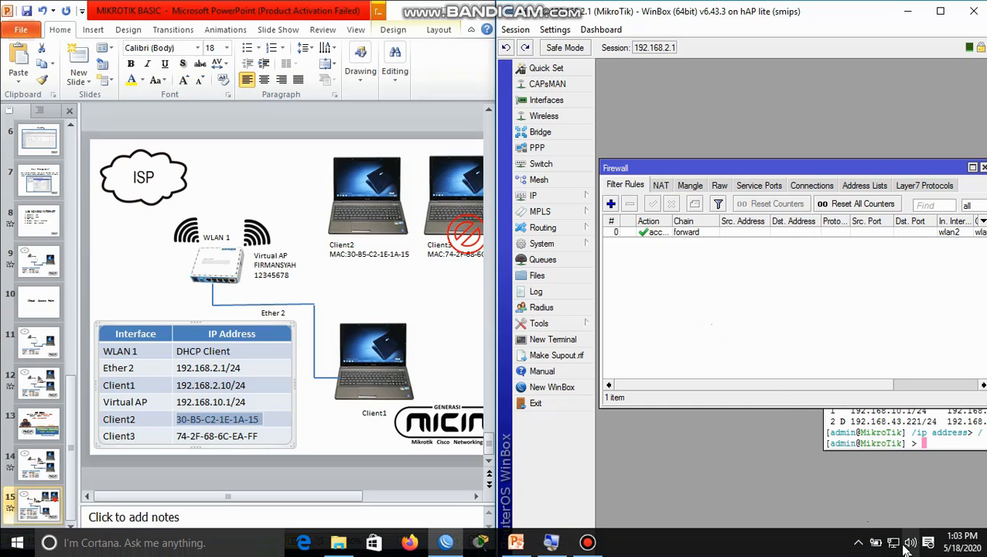
# Step: Connect the computer to the secured wireless network broadcast by the Virtual AP
pyautogui.click(893, 544)
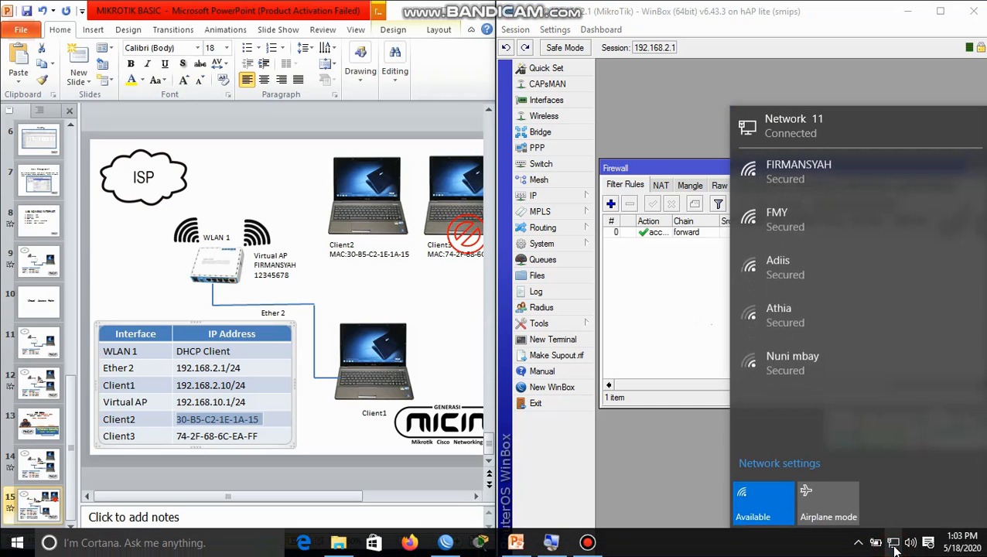
pyautogui.click(830, 177)
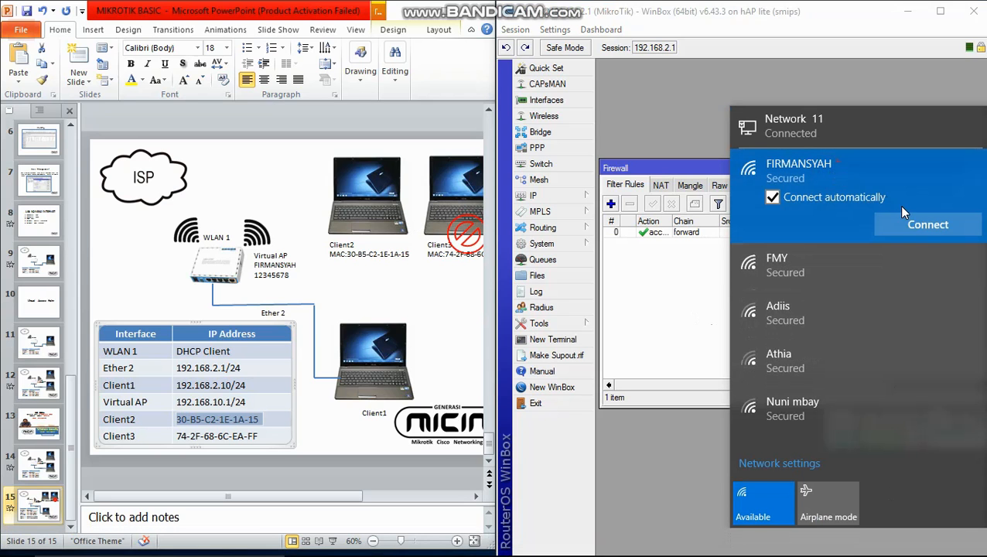
pyautogui.click(927, 225)
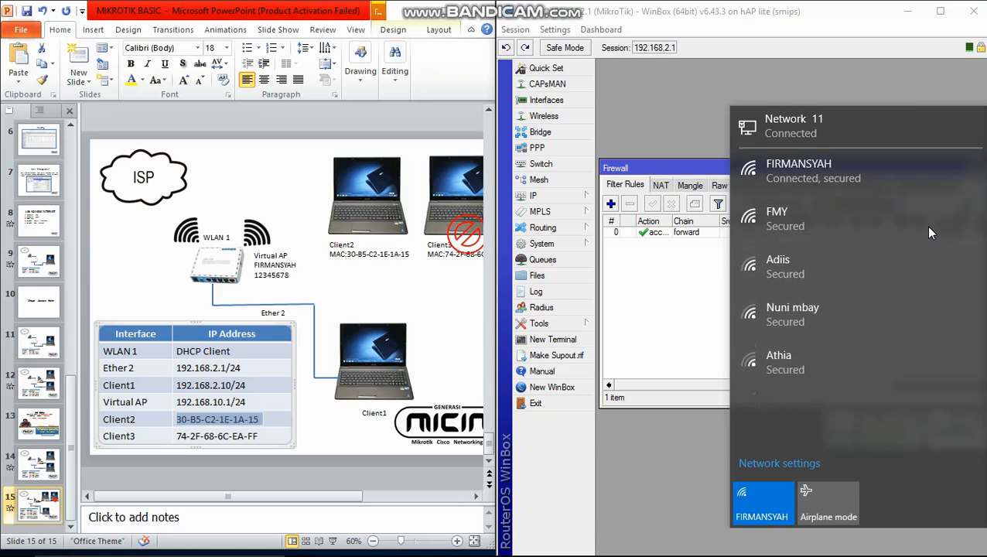
# Step: Test internet access by pinging google.com from a Windows command prompt, and close the prompt
pyautogui.press('super+r')
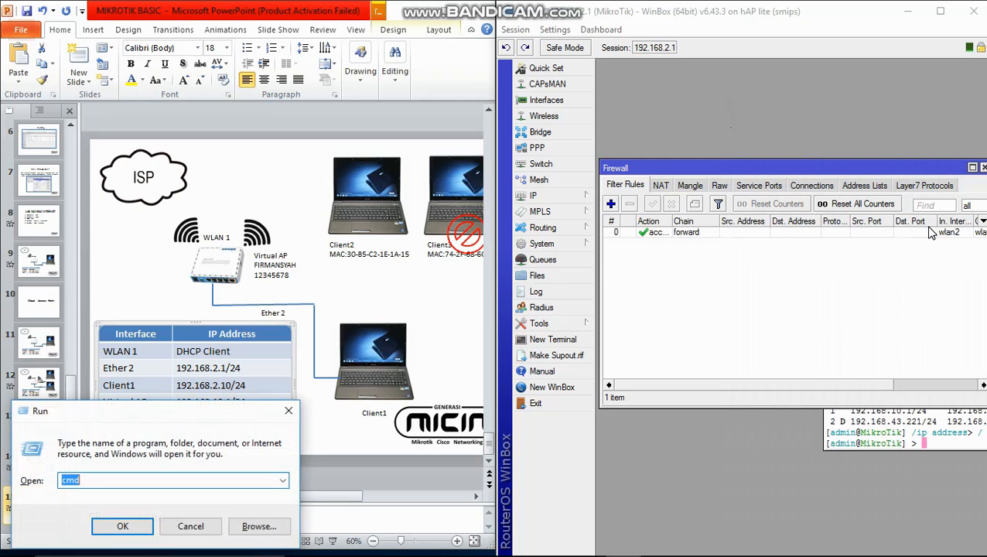
pyautogui.press('Return')
pyautogui.write('pi')
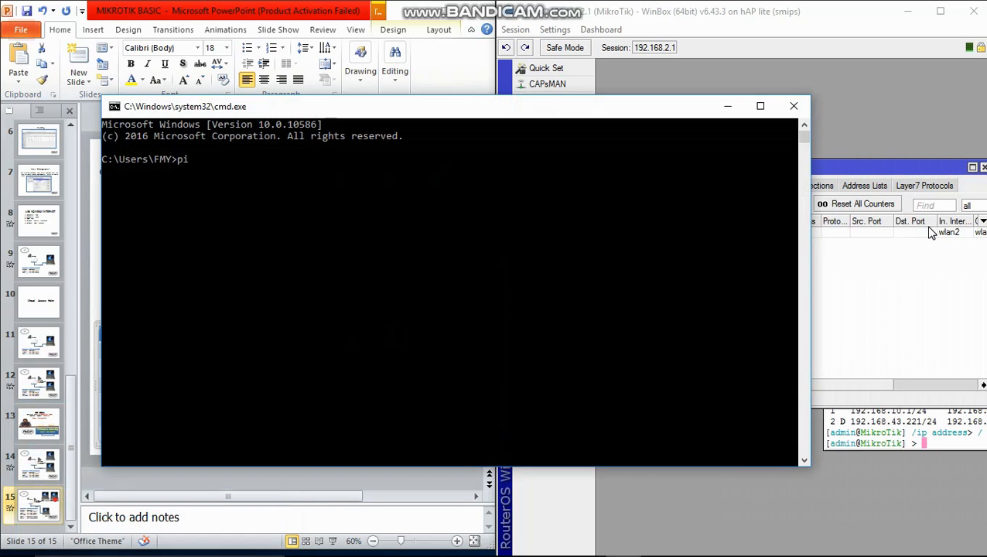
pyautogui.write('ng 192.168.10.')
pyautogui.press('BackSpace')
pyautogui.press('BackSpace')
pyautogui.press('BackSpace')
pyautogui.press('BackSpace')
pyautogui.press('BackSpace')
pyautogui.press('BackSpace')
pyautogui.press('BackSpace')
pyautogui.press('BackSpace')
pyautogui.press('BackSpace')
pyautogui.press('BackSpace')
pyautogui.press('BackSpace')
pyautogui.write('google.com')
pyautogui.press('Return')
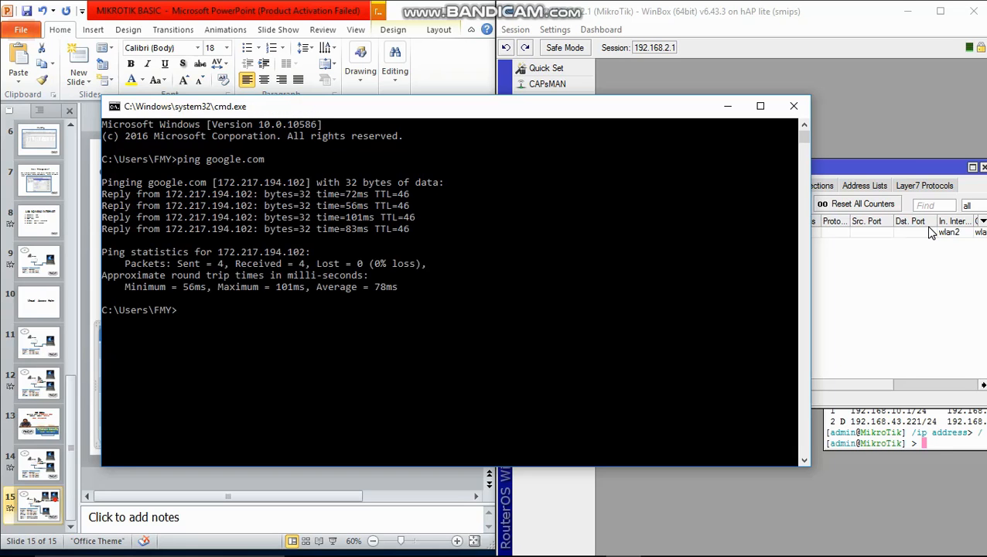
pyautogui.click(793, 106)
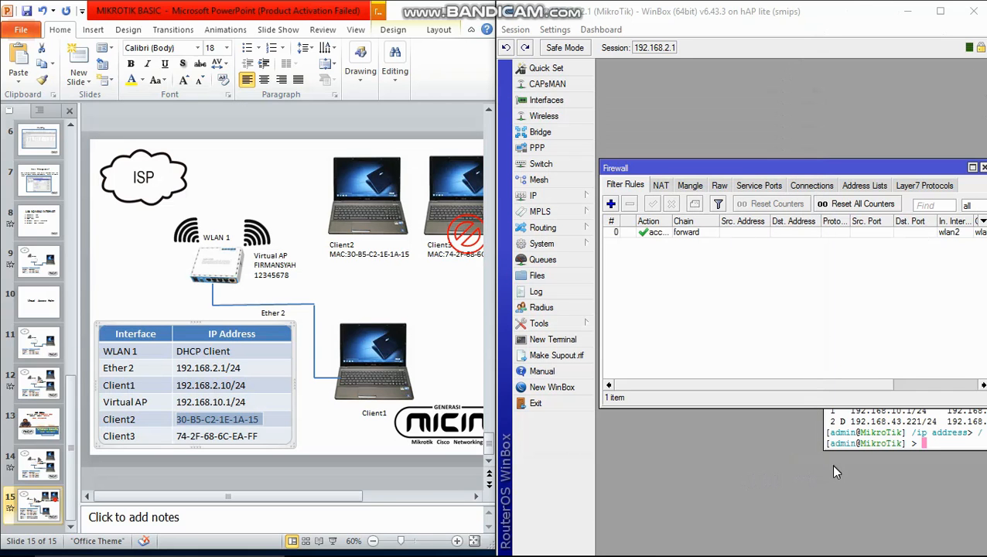
# Step: Enable the disabled Qualcomm Atheros Wi-Fi adapter in the Windows network connections and minimize the network windows
pyautogui.moveTo(895, 550)
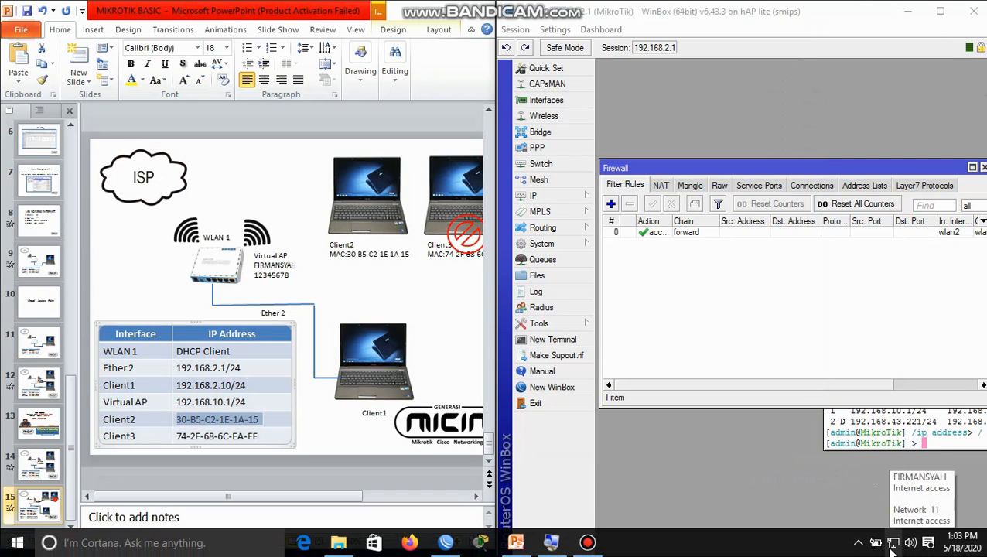
pyautogui.rightClick(891, 545)
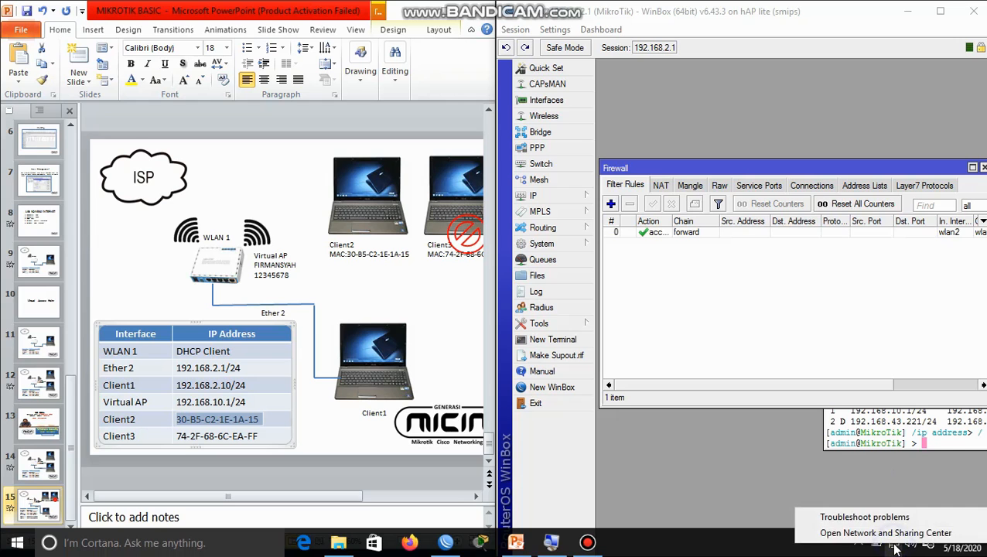
pyautogui.click(875, 532)
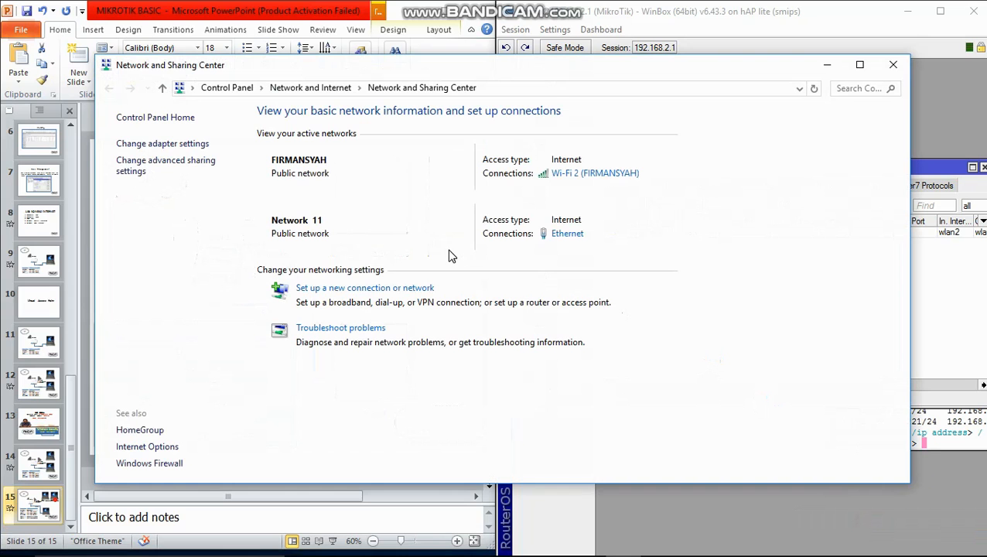
pyautogui.click(185, 143)
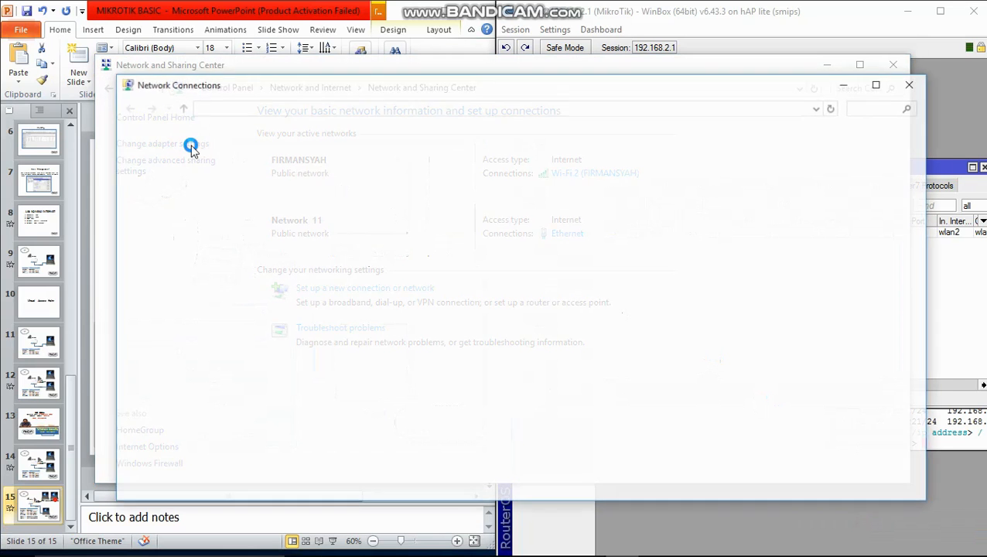
pyautogui.click(744, 170)
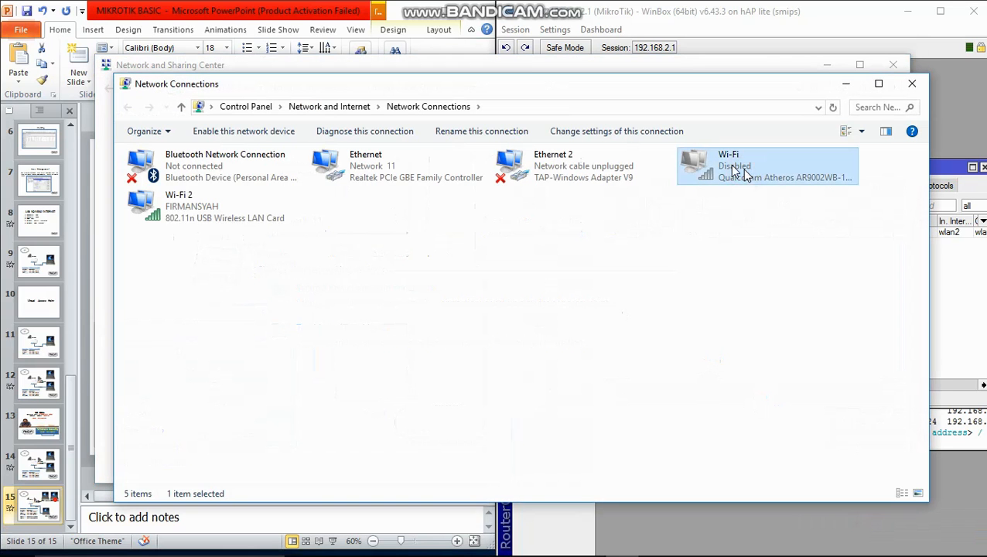
pyautogui.click(283, 133)
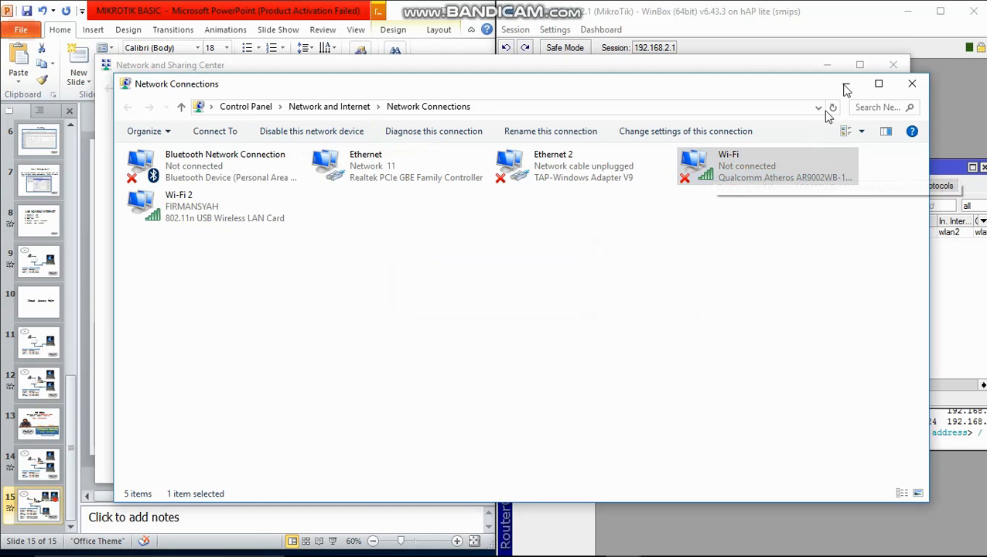
pyautogui.click(827, 66)
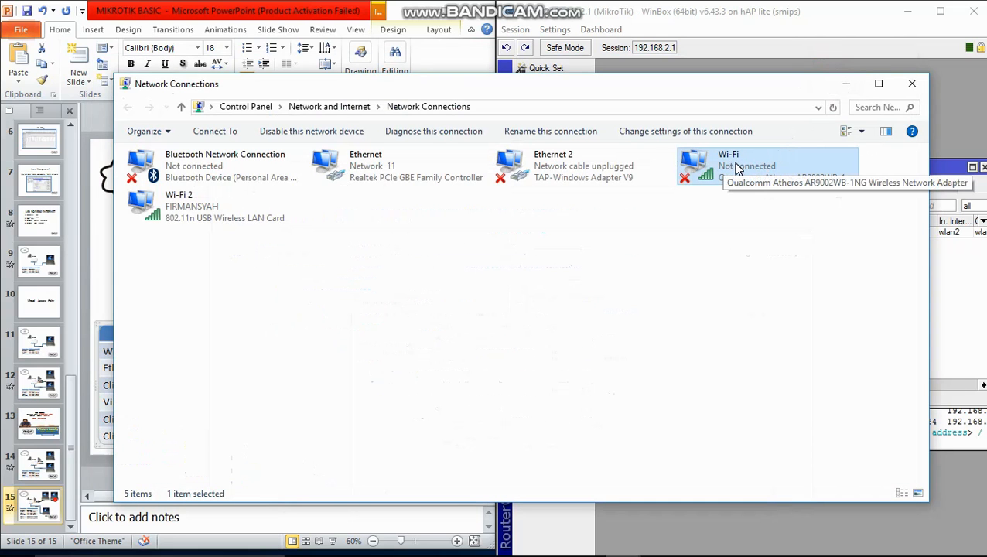
pyautogui.click(845, 83)
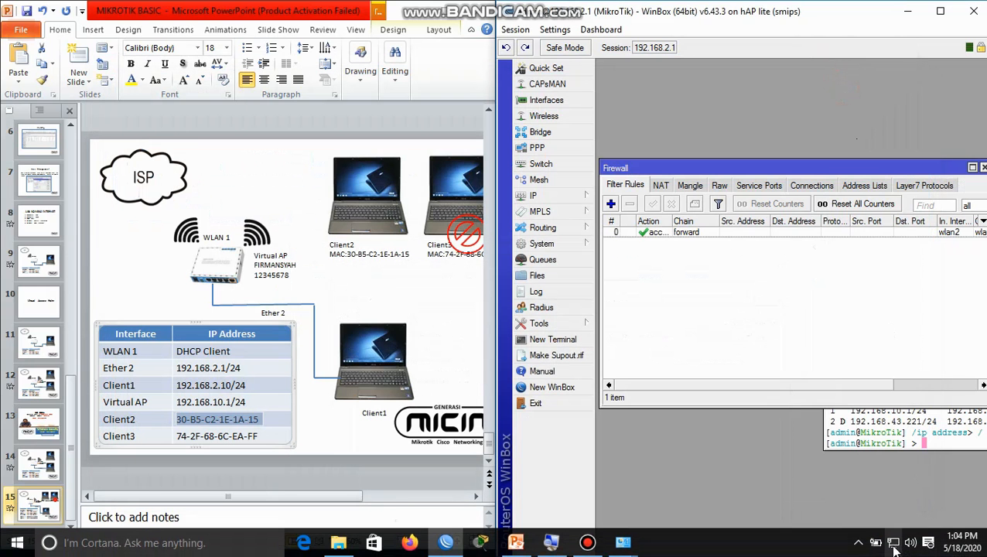
# Step: Disconnect the Wi-Fi 2 adapter from the Virtual AP's wireless network
pyautogui.click(893, 545)
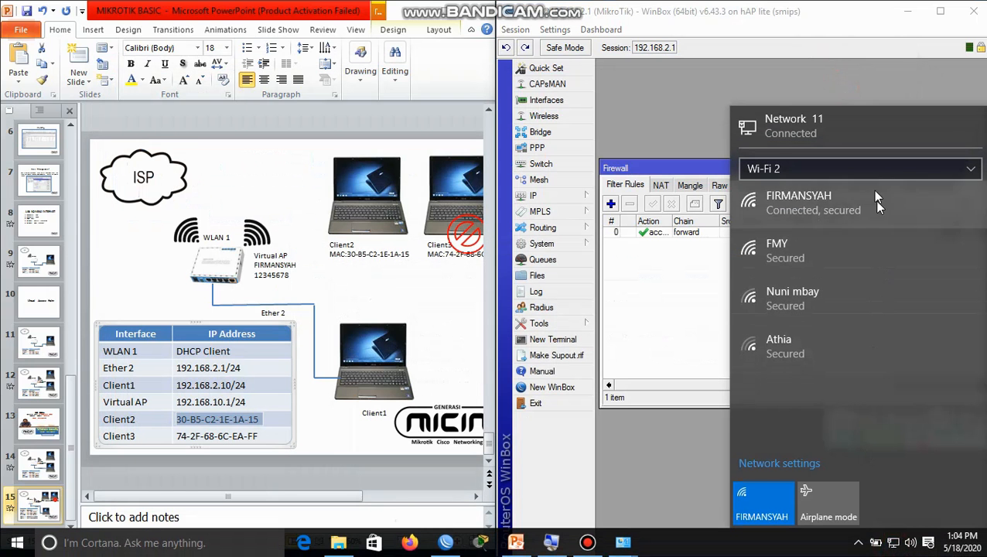
pyautogui.click(856, 171)
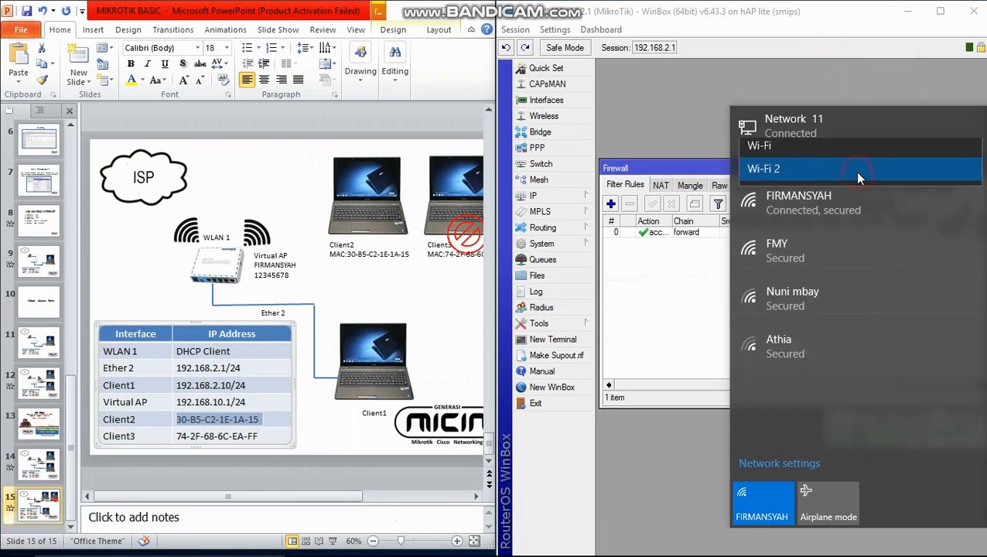
pyautogui.click(829, 201)
pyautogui.click(824, 213)
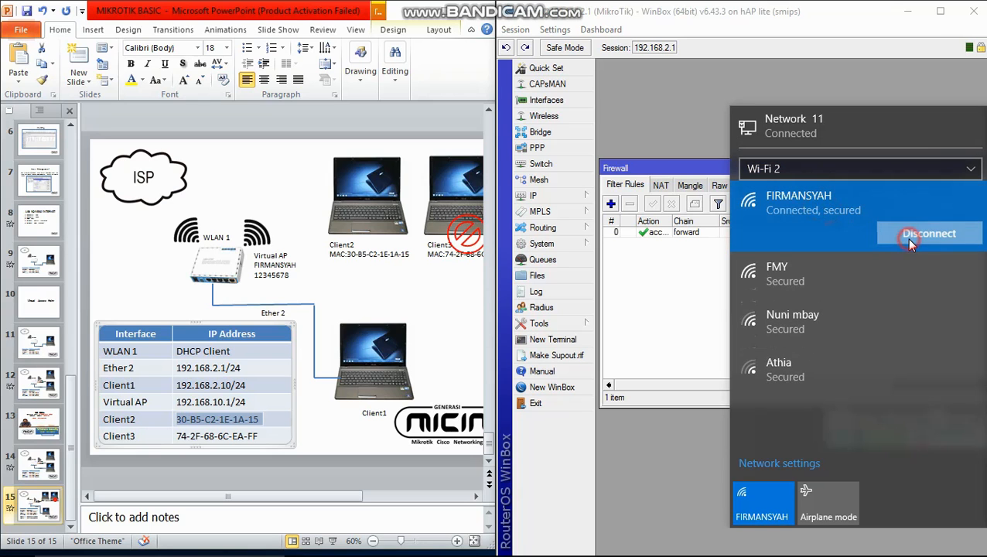
pyautogui.click(906, 238)
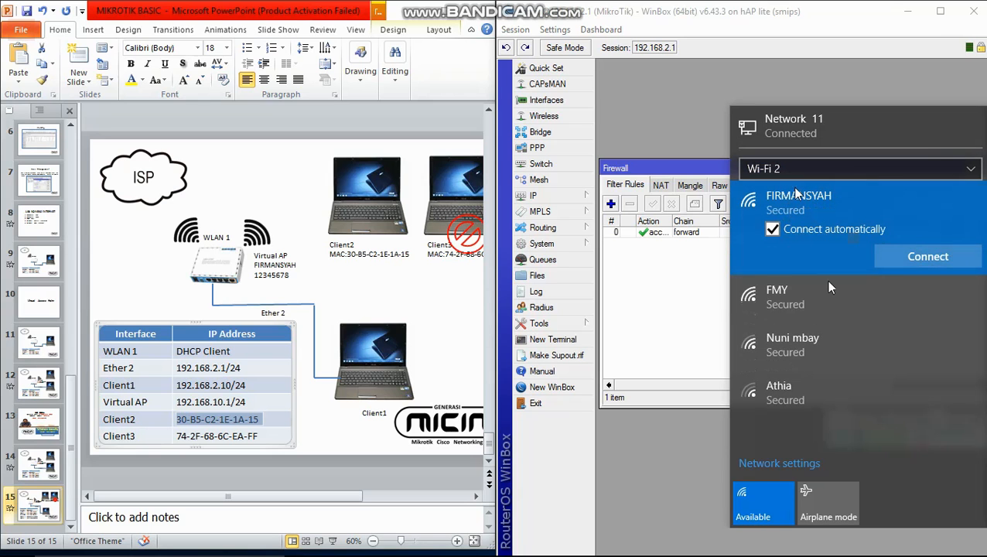
pyautogui.click(890, 124)
pyautogui.click(832, 169)
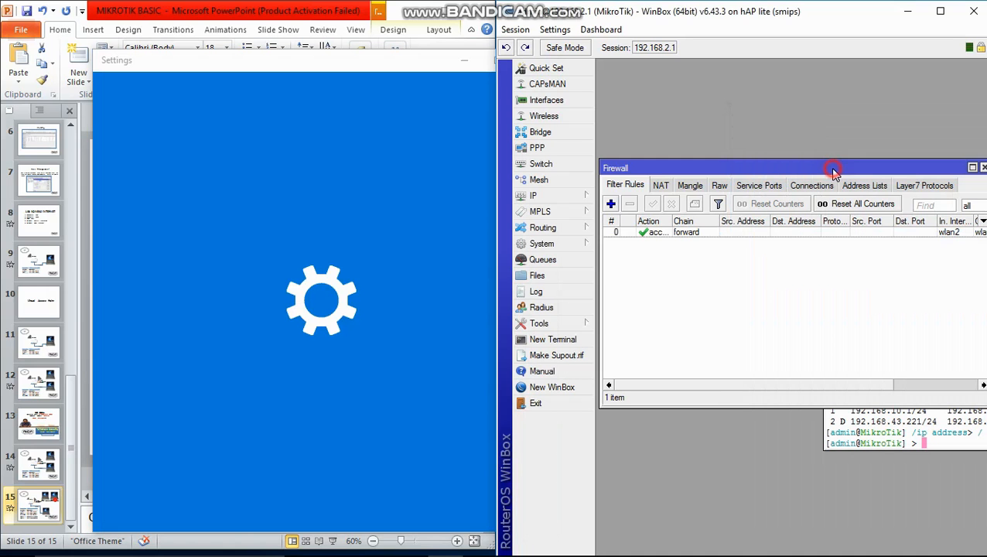
pyautogui.click(409, 99)
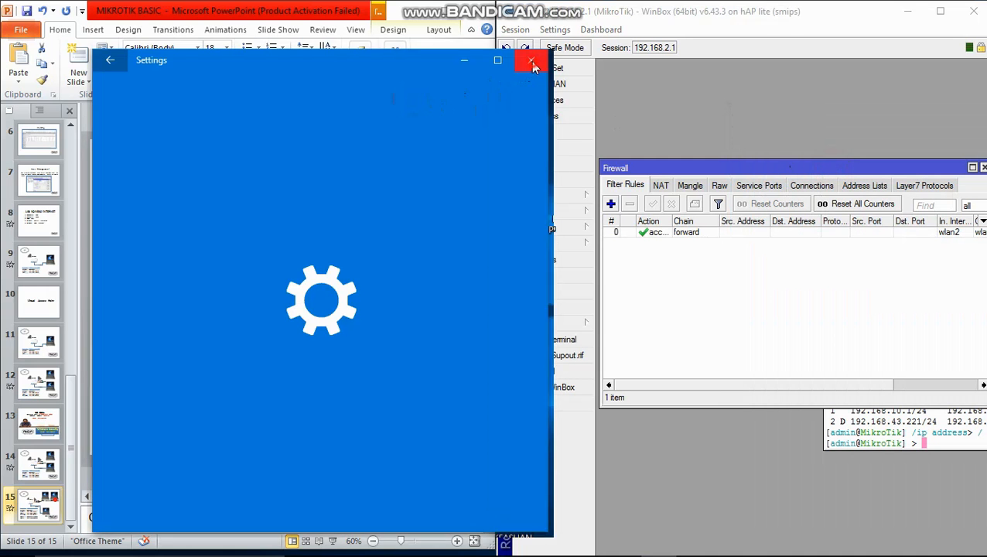
pyautogui.click(524, 60)
# Step: Connect the Wi-Fi adapter to the Virtual AP's wireless network with automatic connection enabled
pyautogui.moveTo(933, 549)
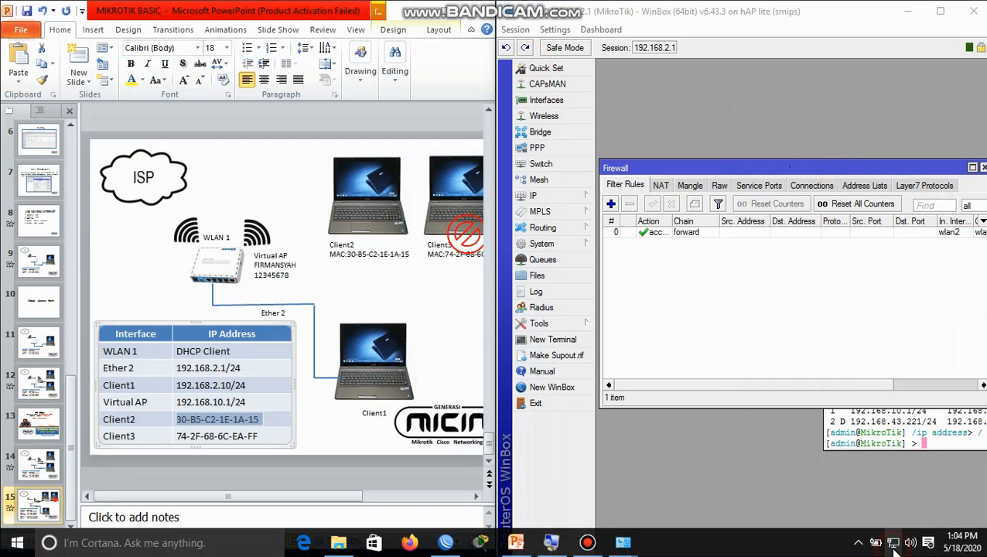
pyautogui.click(893, 543)
pyautogui.click(821, 170)
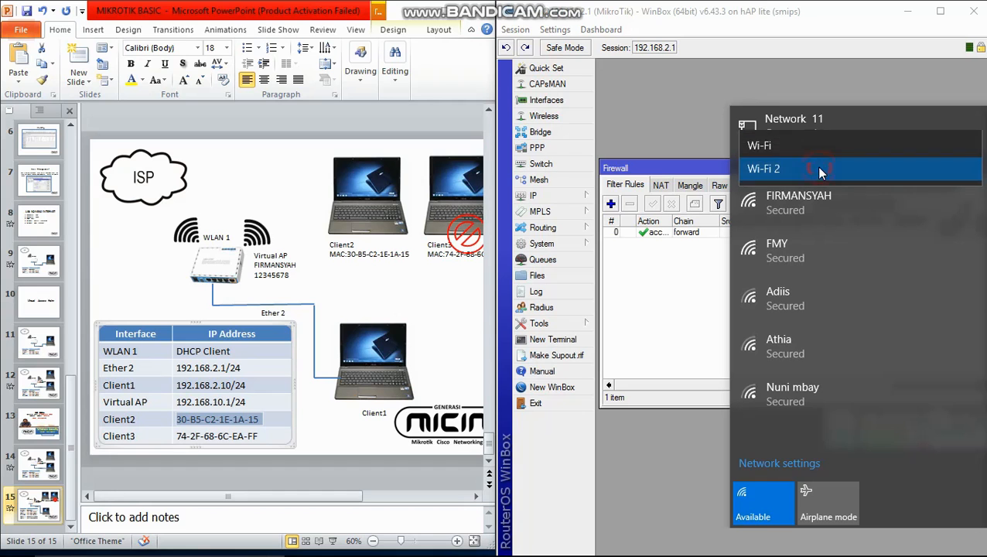
pyautogui.click(788, 150)
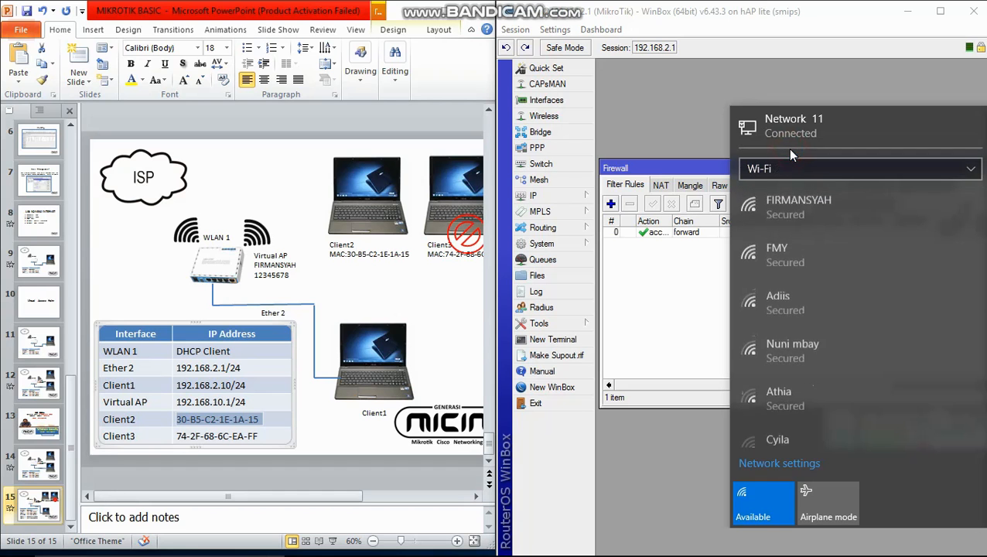
pyautogui.click(796, 204)
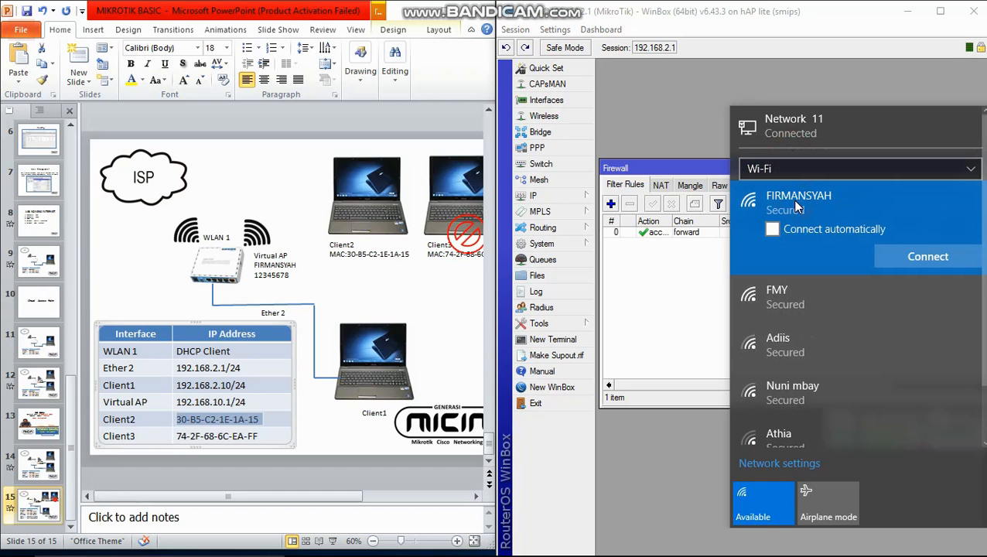
pyautogui.click(825, 234)
pyautogui.click(911, 250)
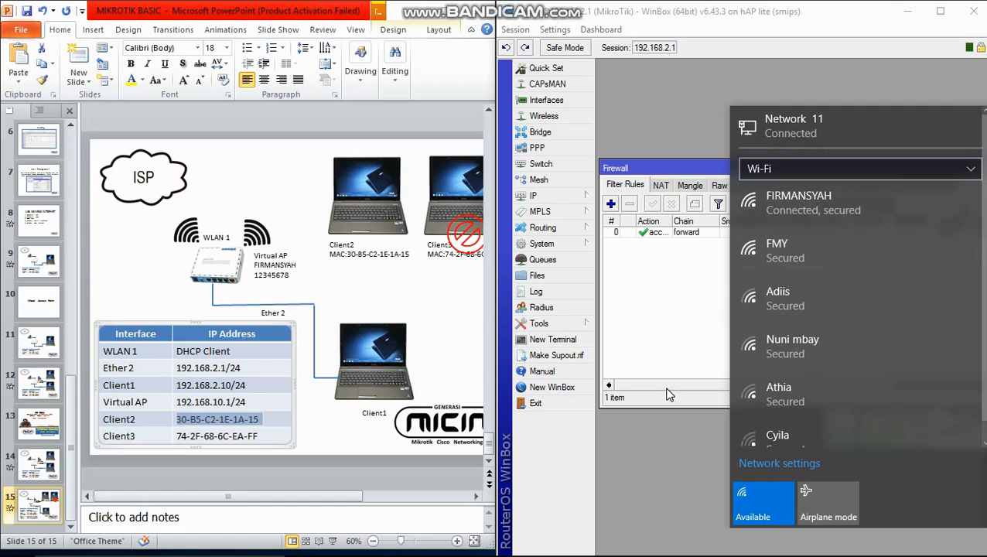
# Step: Ping google.com from a new command prompt over the Wi-Fi adapter, and dismiss the Windows license notice
pyautogui.moveTo(585, 545)
pyautogui.press('super+r')
pyautogui.press('Return')
pyautogui.write('ping')
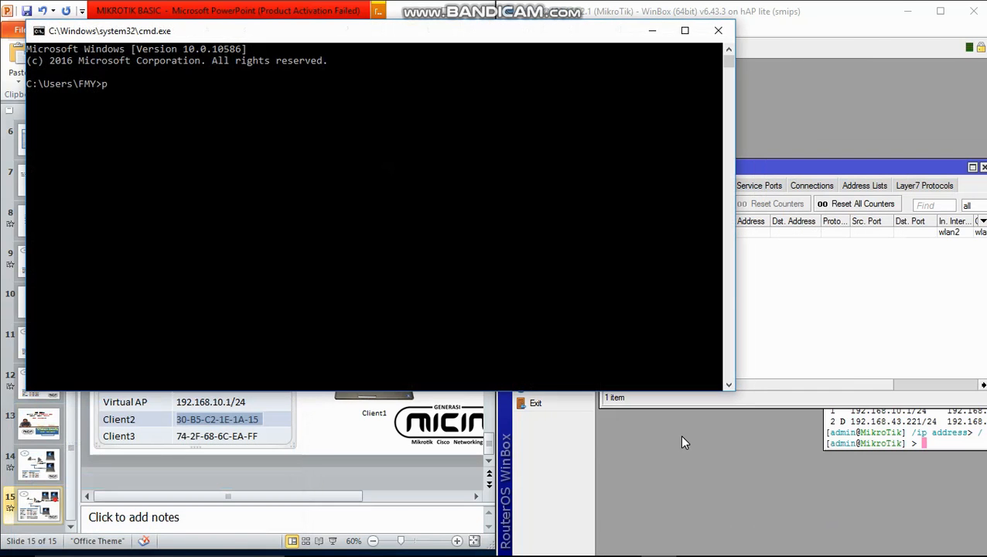
pyautogui.write(' 192.168')
pyautogui.press('BackSpace')
pyautogui.press('BackSpace')
pyautogui.press('BackSpace')
pyautogui.press('BackSpace')
pyautogui.press('BackSpace')
pyautogui.press('BackSpace')
pyautogui.press('BackSpace')
pyautogui.press('BackSpace')
pyautogui.write('google.com')
pyautogui.press('Return')
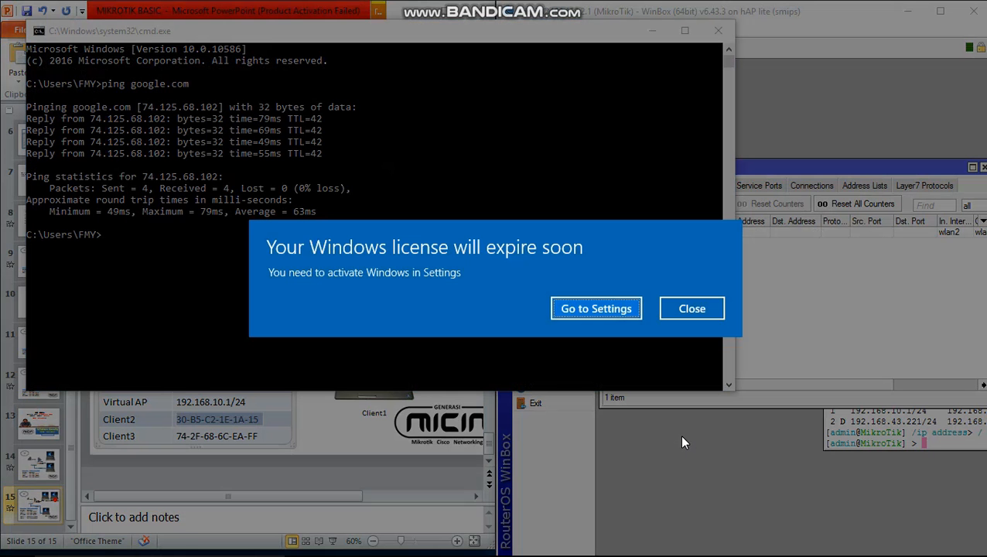
pyautogui.click(685, 311)
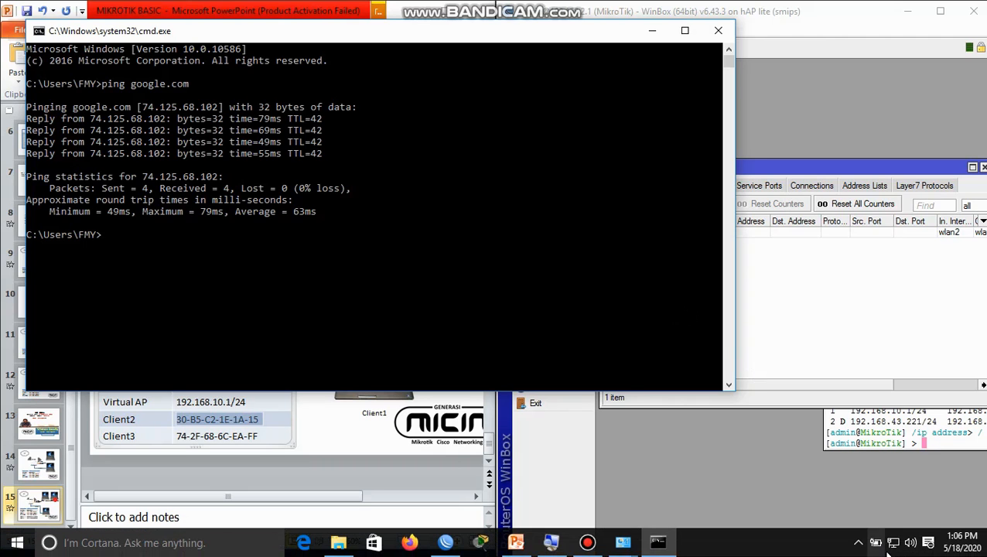
# Step: Check the wireless connection of the Wi-Fi adapter in the Windows network list, and minimize the command prompt
pyautogui.click(893, 543)
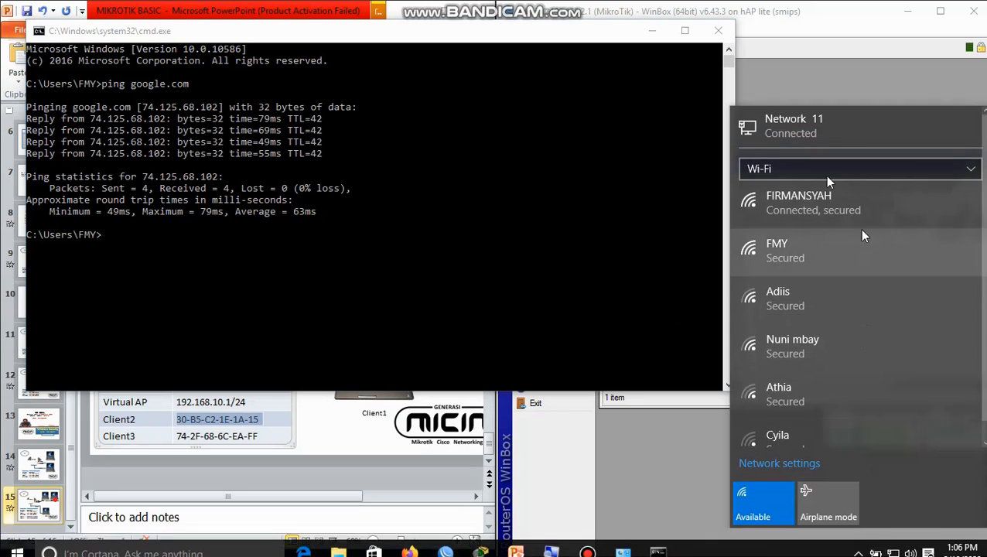
pyautogui.click(788, 166)
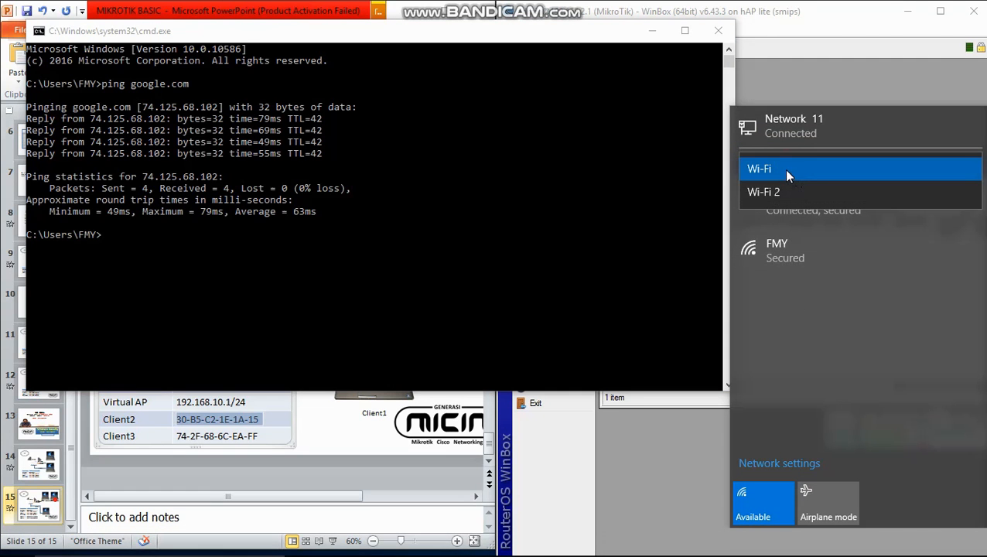
pyautogui.click(784, 170)
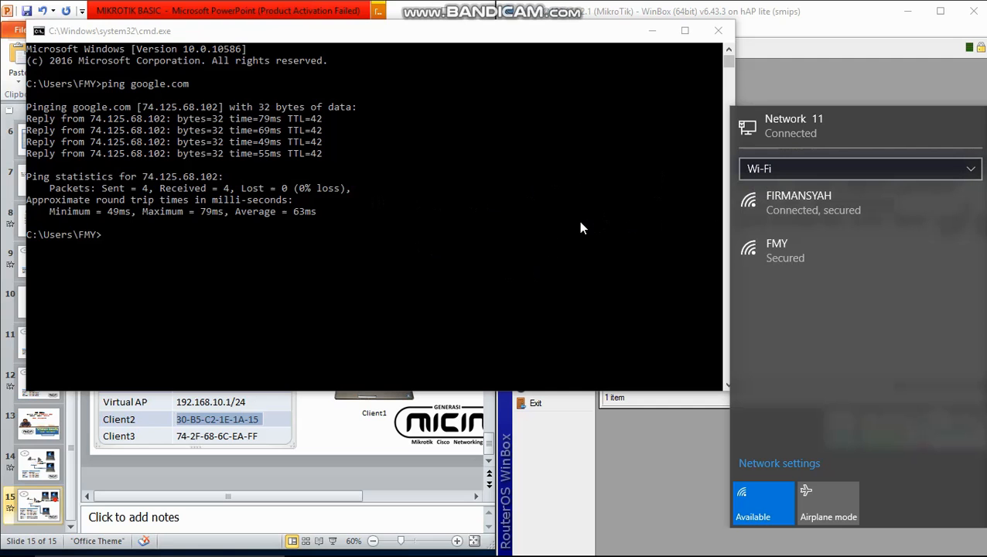
pyautogui.click(651, 34)
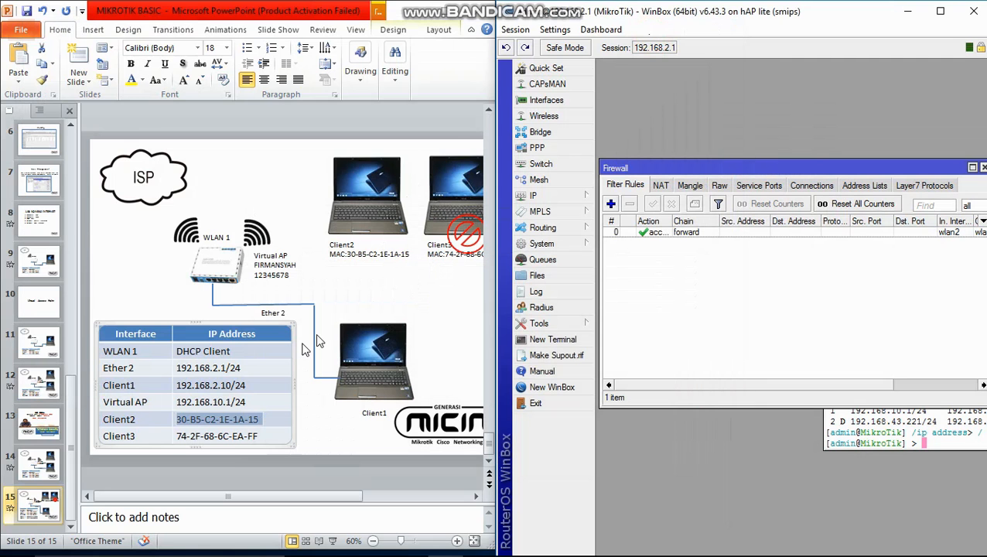
pyautogui.click(430, 288)
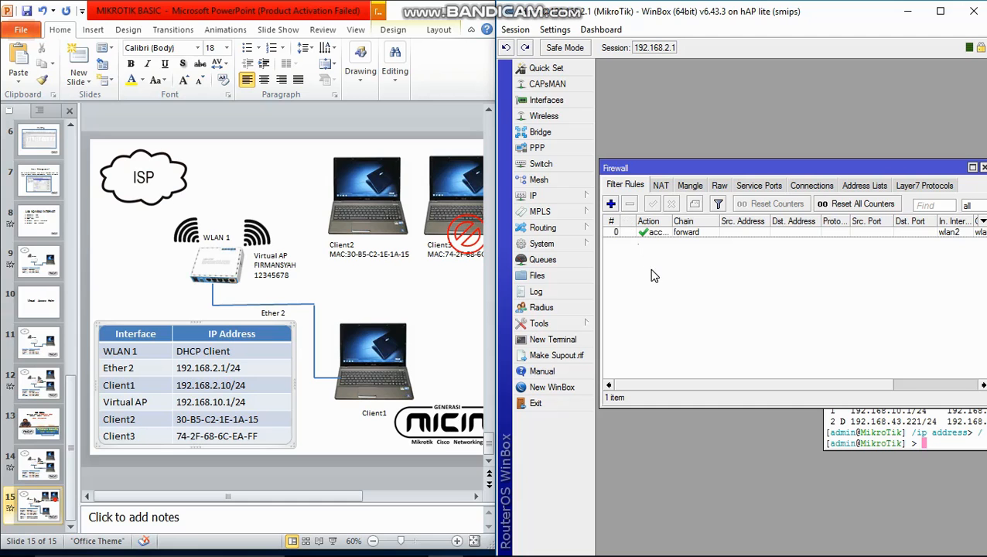
# Step: In the maximized WinBox window, start a new forward firewall filter rule with in-interface wlan2 and out-interface wlan1
pyautogui.click(939, 11)
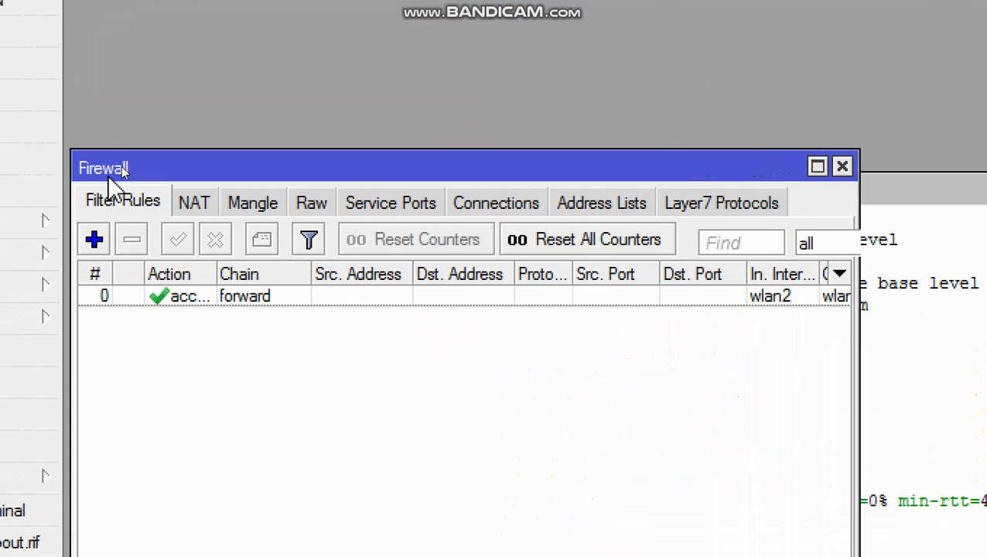
pyautogui.click(94, 246)
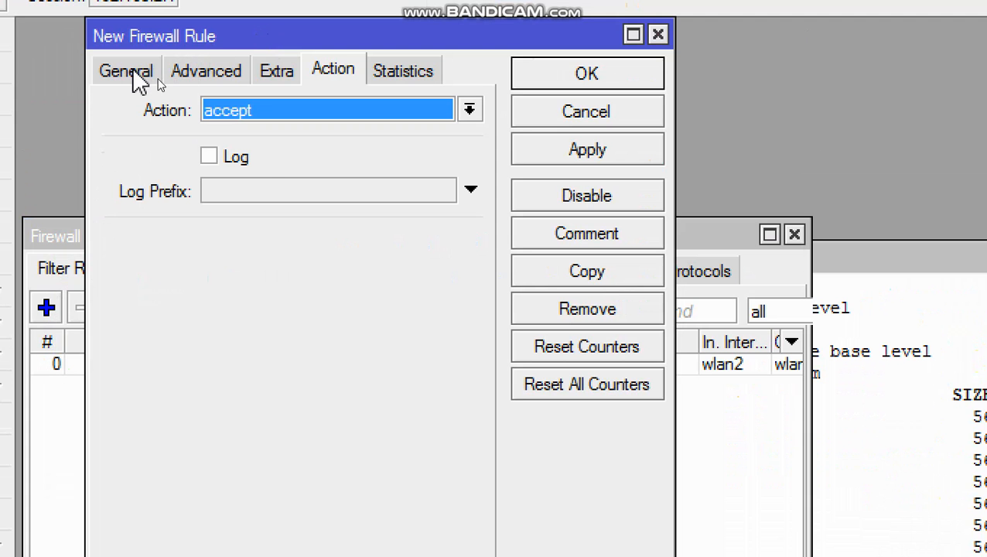
pyautogui.click(137, 77)
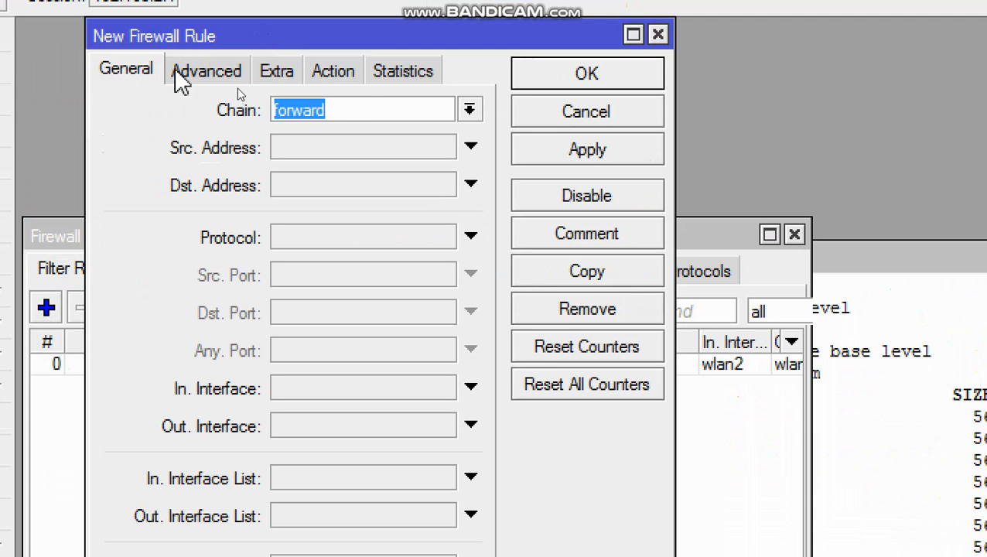
pyautogui.click(319, 393)
pyautogui.click(359, 390)
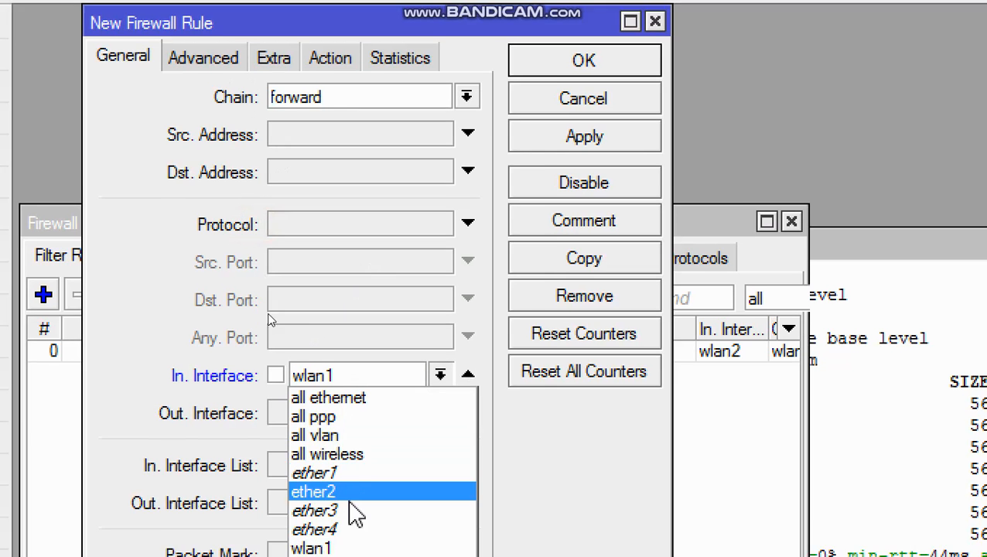
pyautogui.click(329, 525)
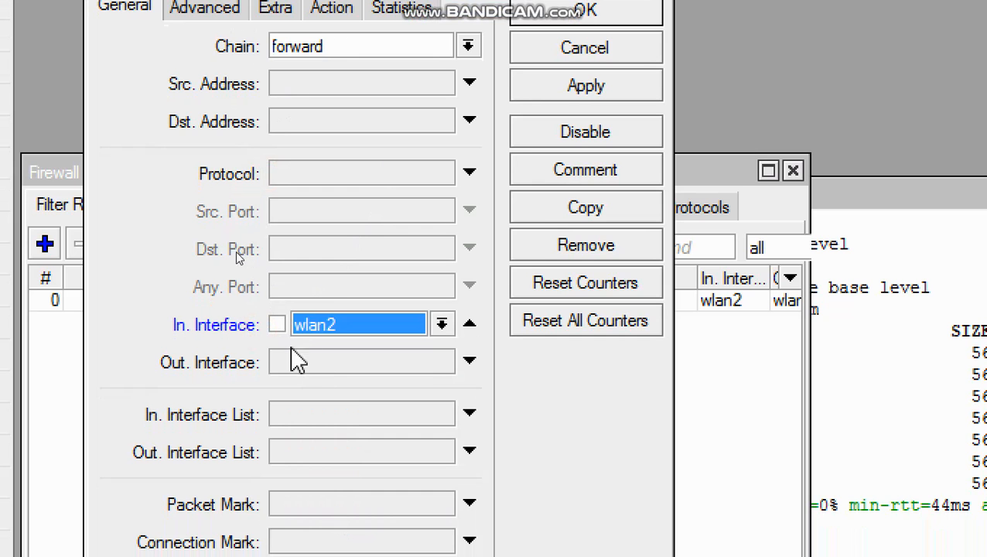
pyautogui.click(275, 372)
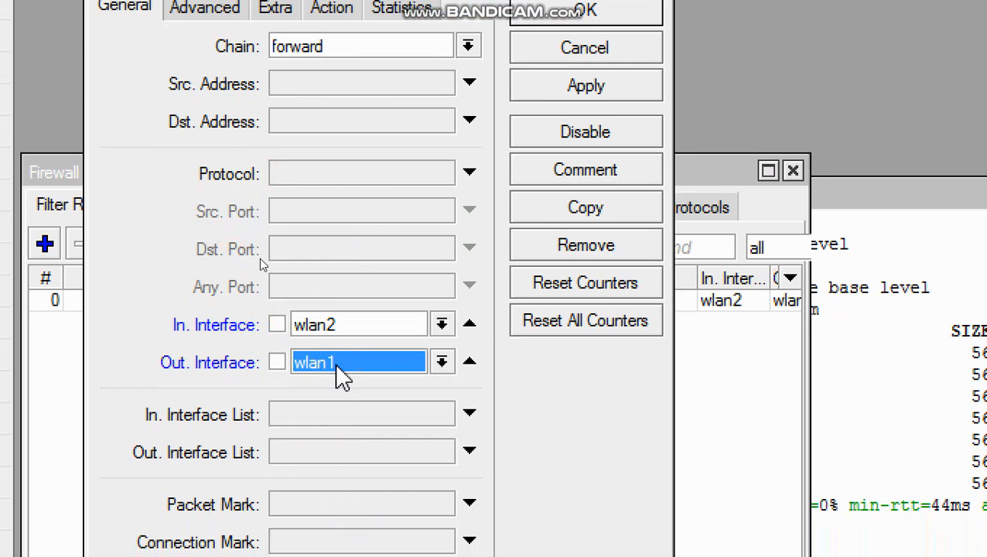
# Step: Set the new firewall rule's action to drop, apply it and close the rule
pyautogui.click(215, 31)
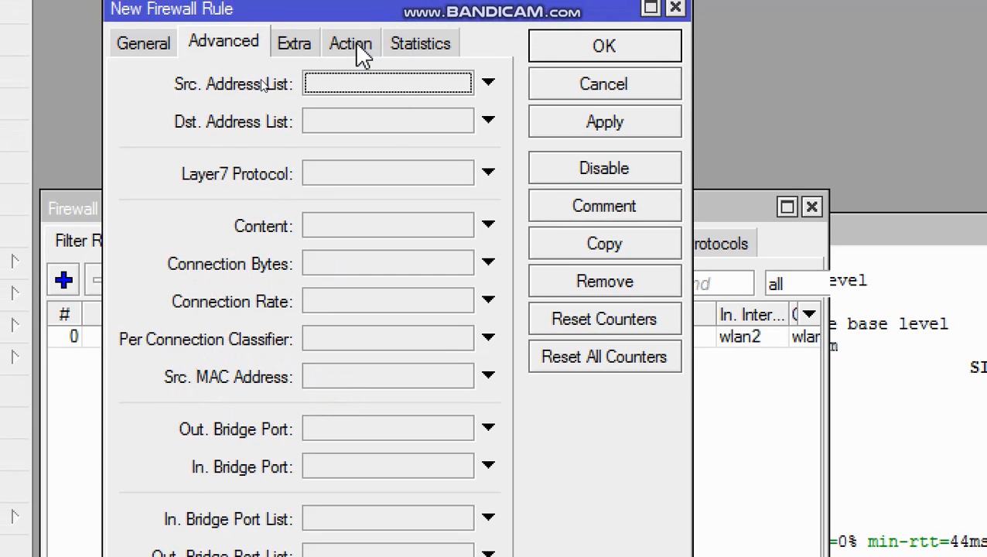
pyautogui.click(357, 42)
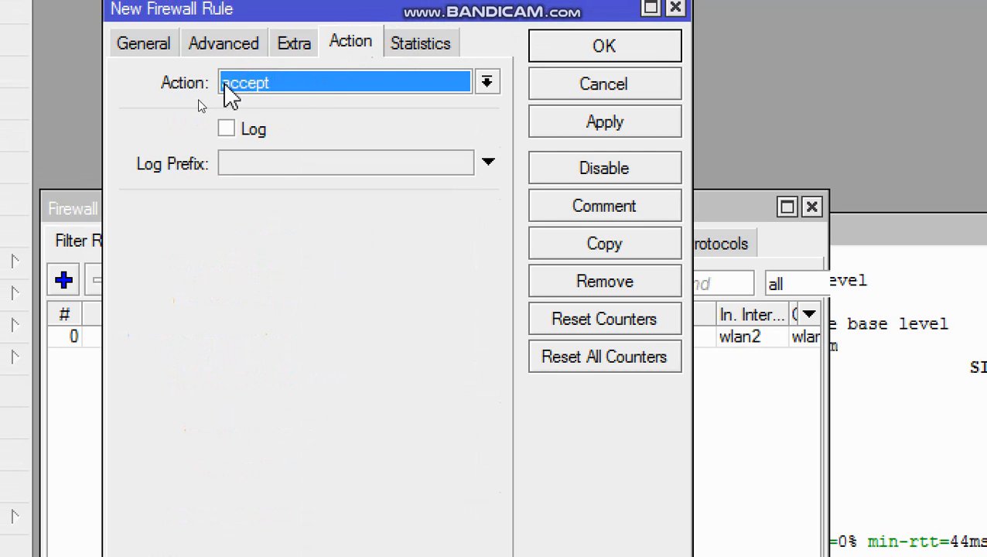
pyautogui.click(263, 84)
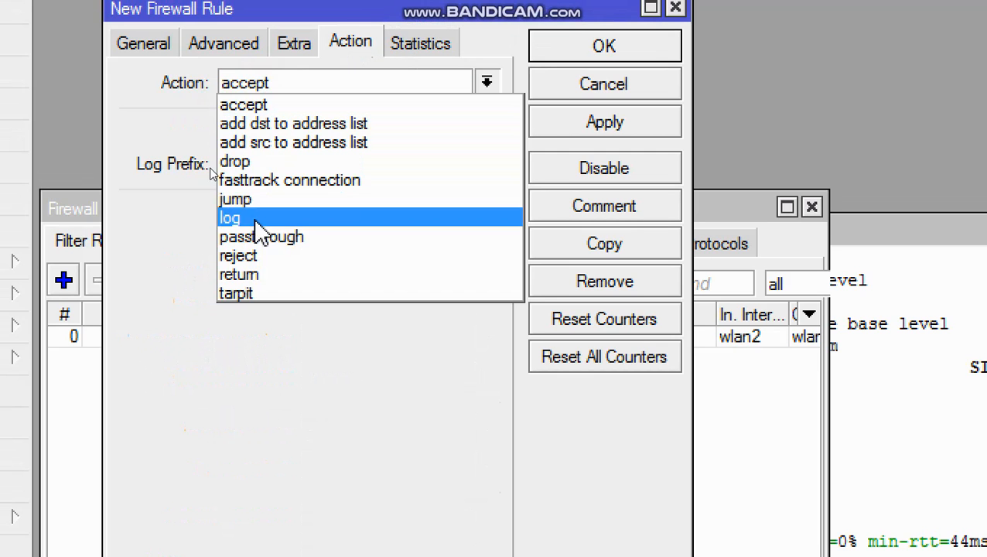
pyautogui.click(249, 163)
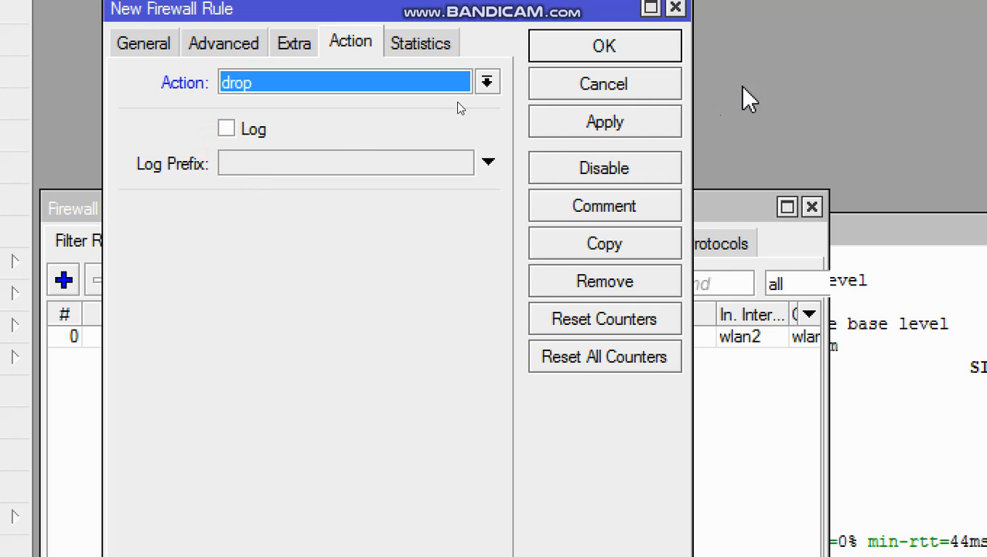
pyautogui.click(605, 123)
pyautogui.click(611, 48)
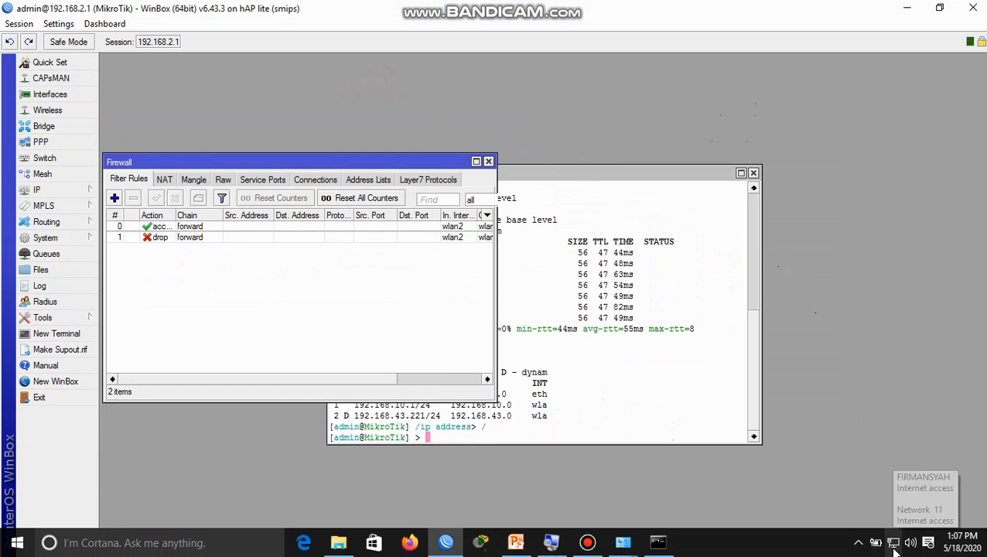
# Step: Check in the Windows network list which network the Wi-Fi adapter uses, keeping that adapter selected
pyautogui.click(893, 542)
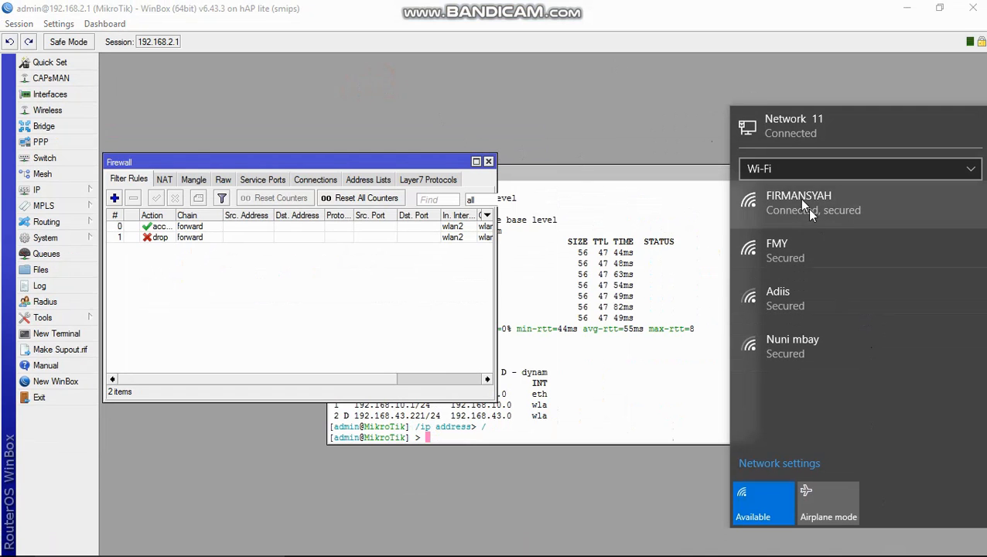
pyautogui.click(782, 170)
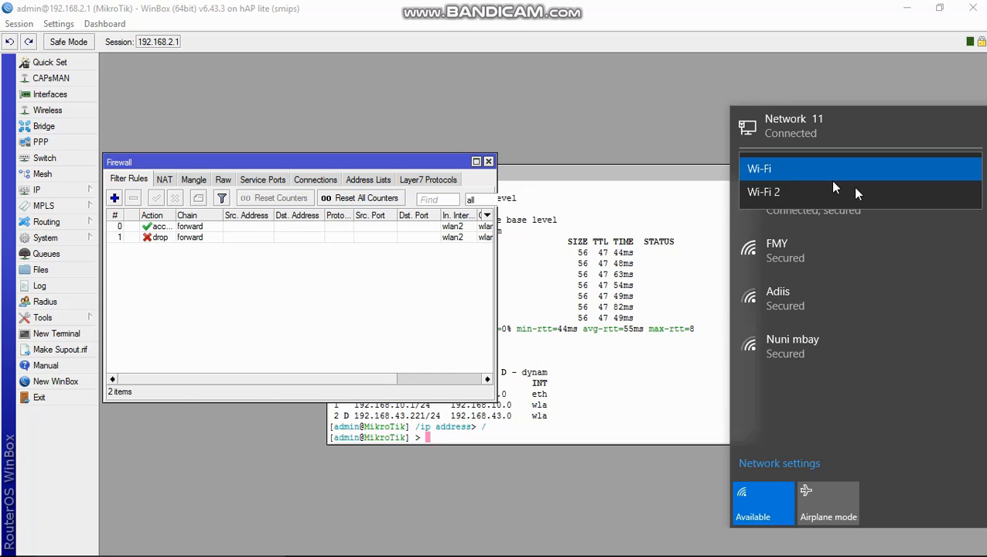
pyautogui.click(908, 126)
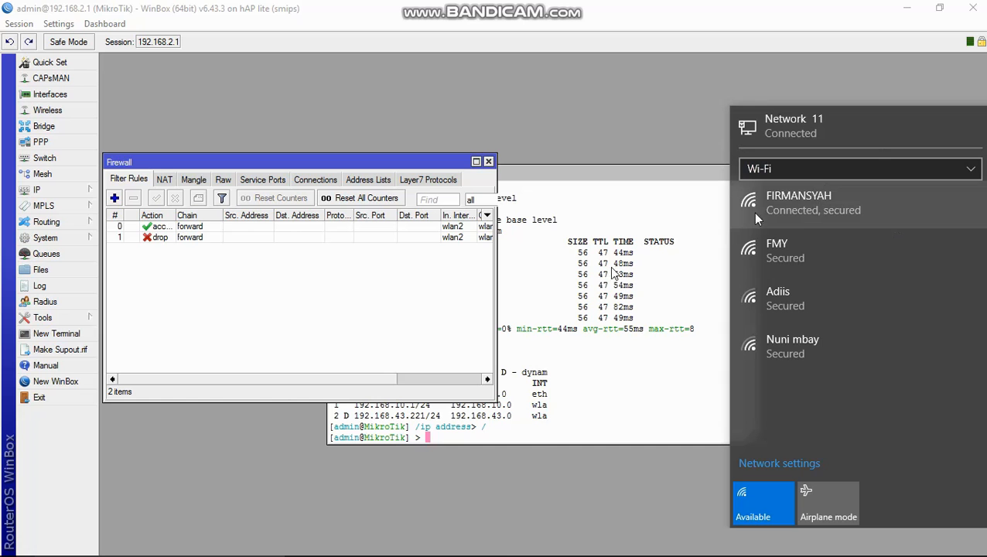
# Step: Ping google.com again from the open command prompt to test the drop rule, and minimize the command prompt
pyautogui.moveTo(567, 549)
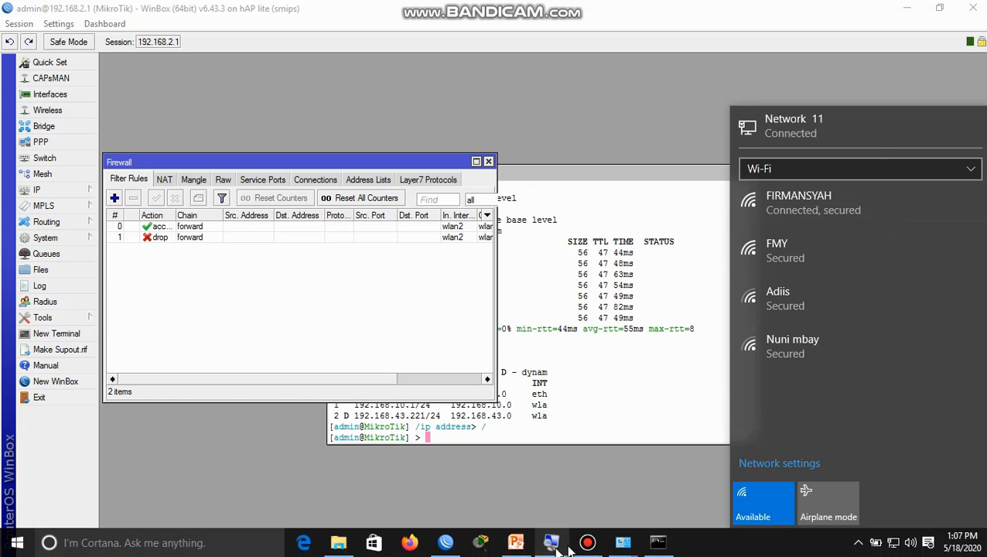
pyautogui.click(657, 542)
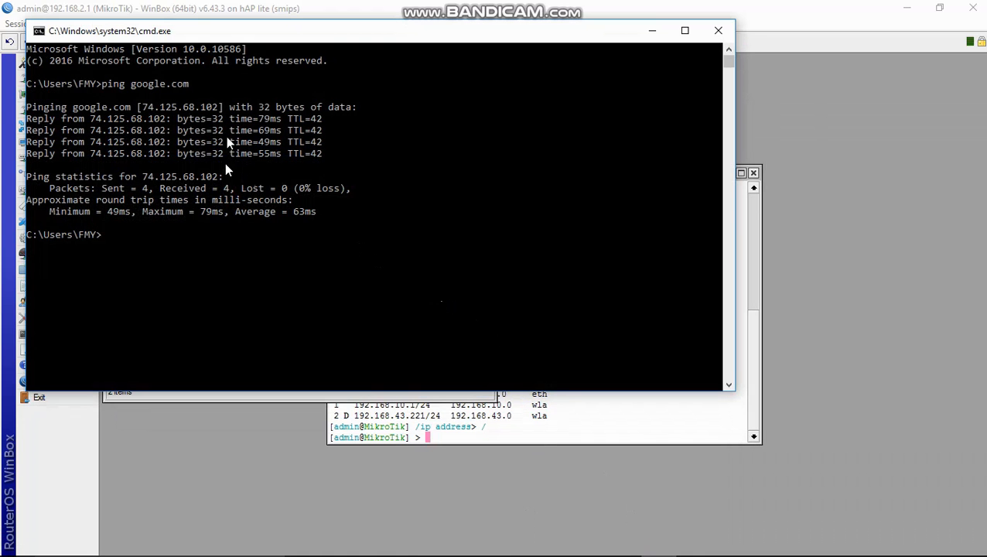
pyautogui.press('Up')
pyautogui.press('Return')
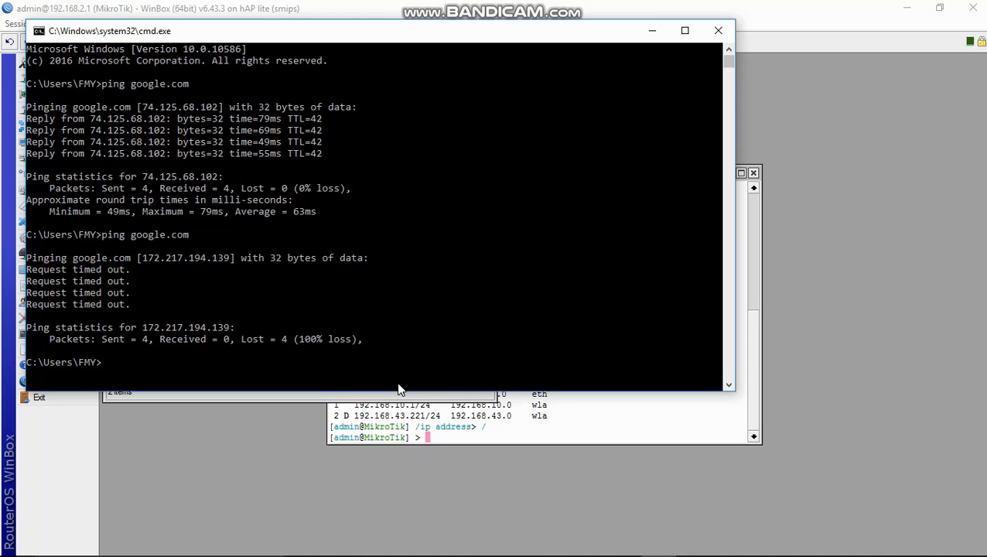
pyautogui.click(652, 30)
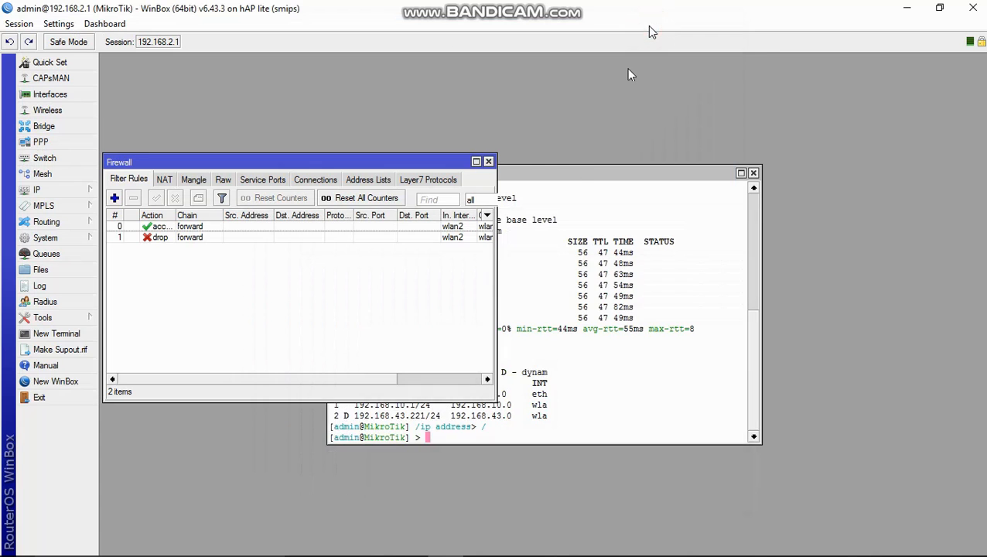
# Step: Copy Client3's MAC address from the table on the PowerPoint slide, and return to WinBox with its window maximized
pyautogui.click(359, 308)
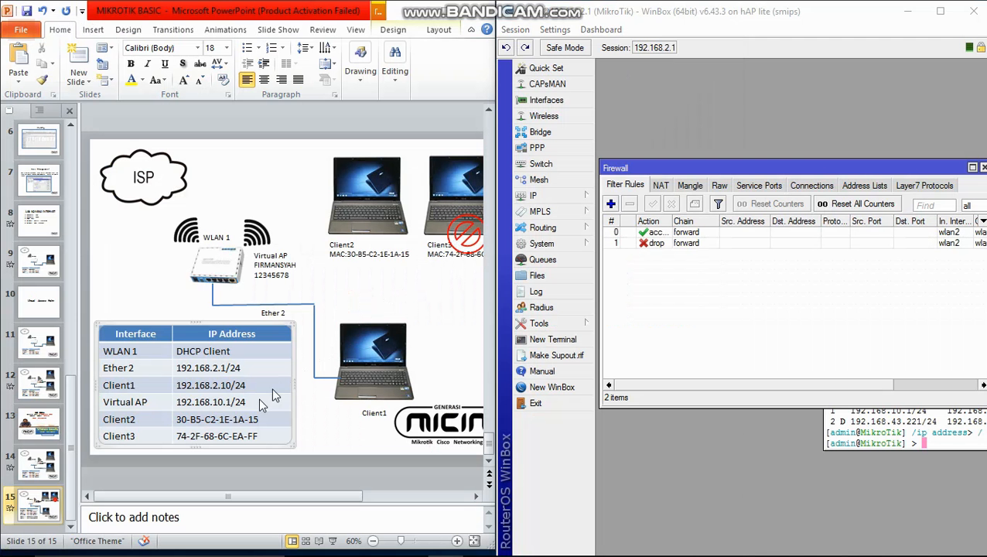
pyautogui.click(263, 435)
pyautogui.moveTo(261, 435); pyautogui.dragTo(216, 437)
pyautogui.hotkey('ctrl', 'c')
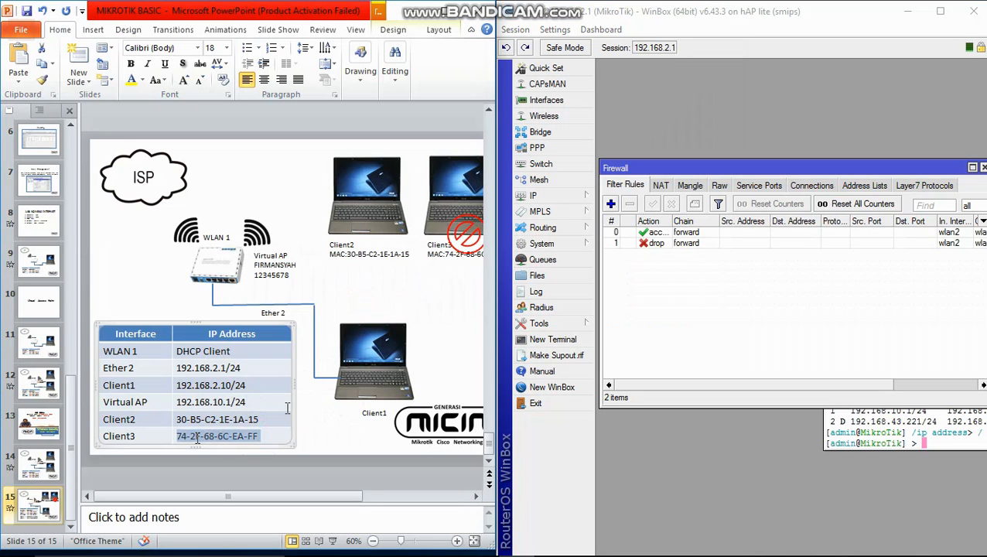
pyautogui.click(715, 317)
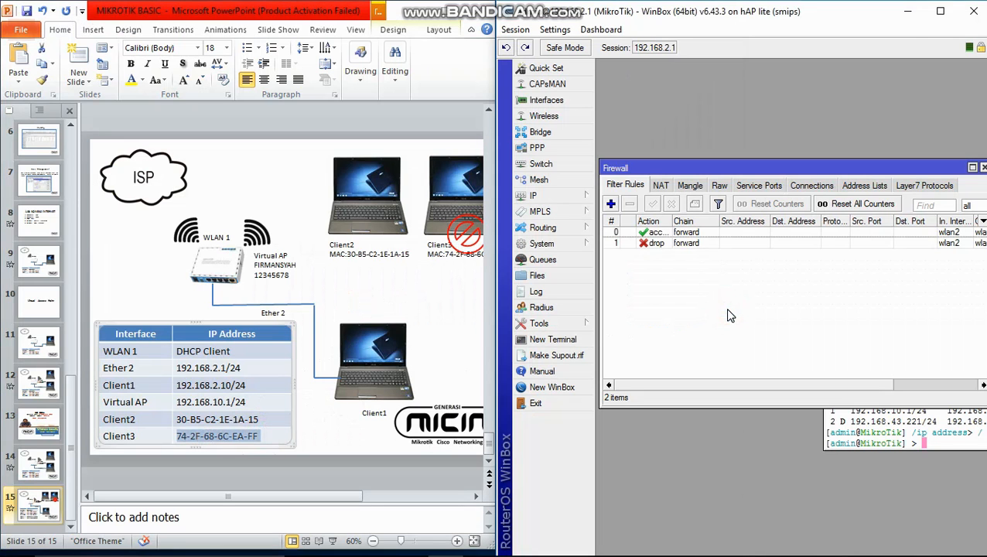
pyautogui.click(939, 11)
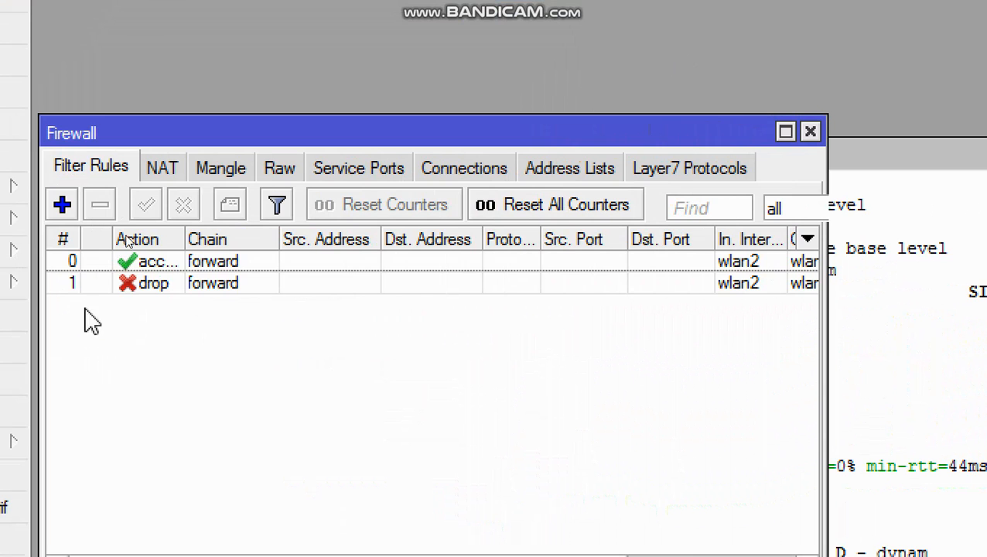
# Step: Start another forward firewall filter rule for Client3 with in-interface wlan2 and out-interface wlan1
pyautogui.click(63, 205)
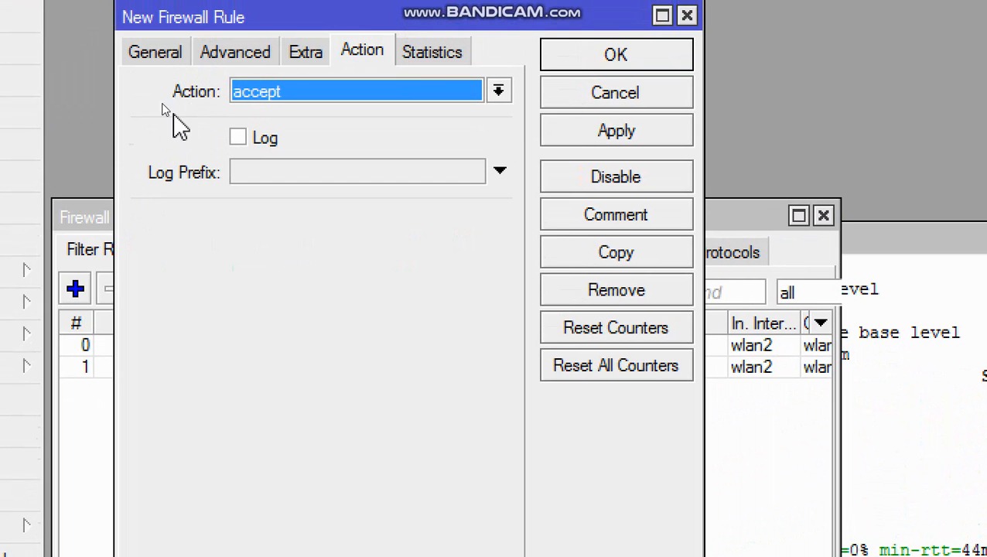
pyautogui.click(156, 52)
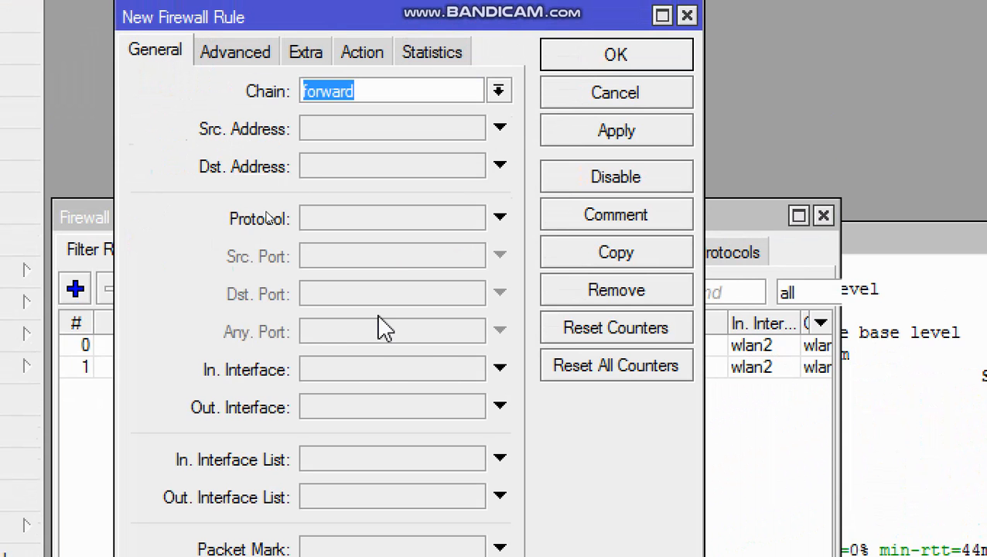
pyautogui.click(360, 374)
pyautogui.click(390, 376)
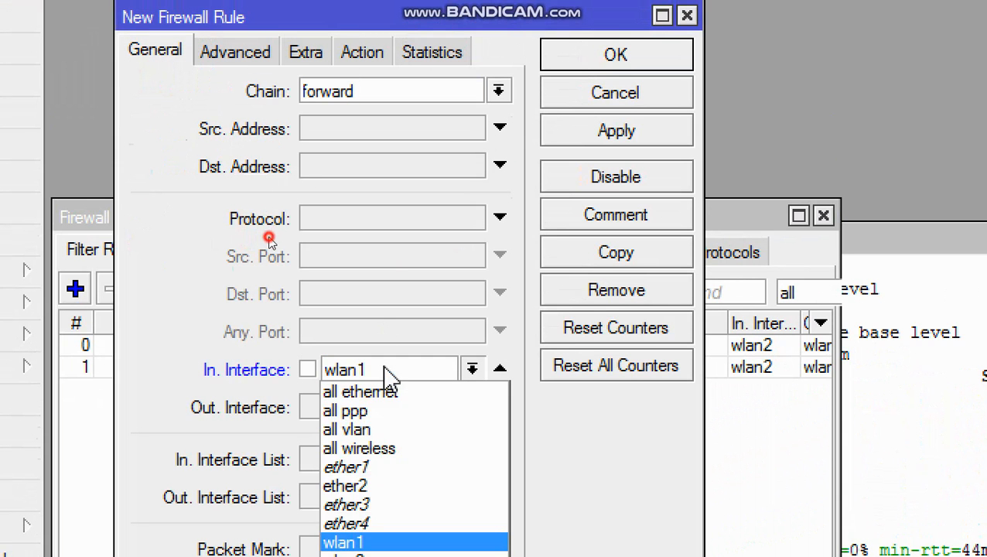
pyautogui.click(364, 501)
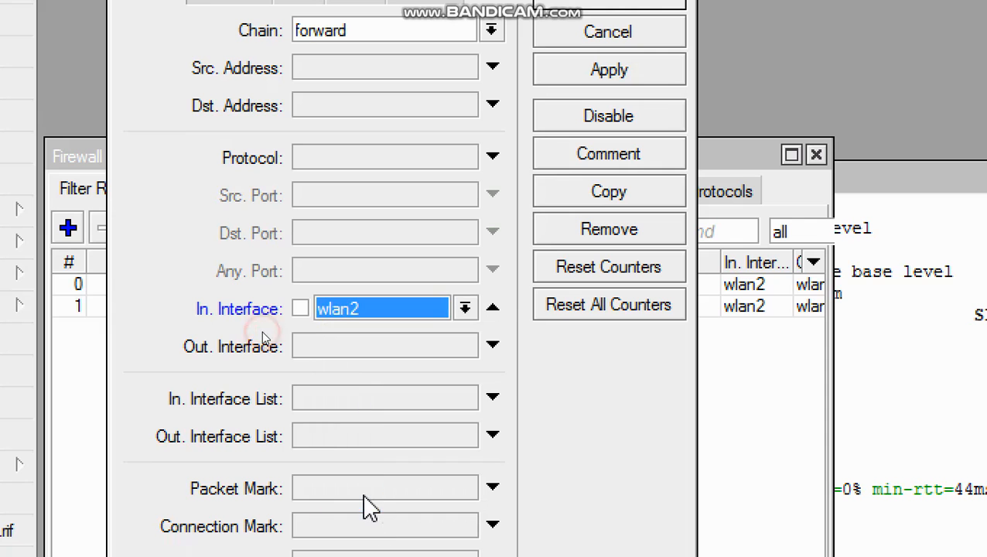
pyautogui.click(323, 350)
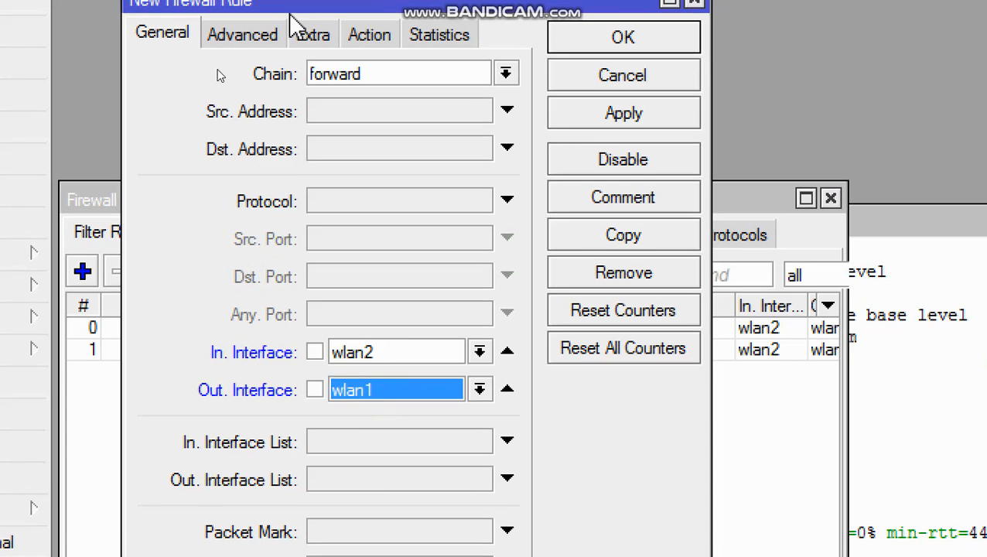
# Step: Set the new rule's source MAC address to Client3's copied address, 74-2F-68-6C-EA-FF
pyautogui.click(266, 47)
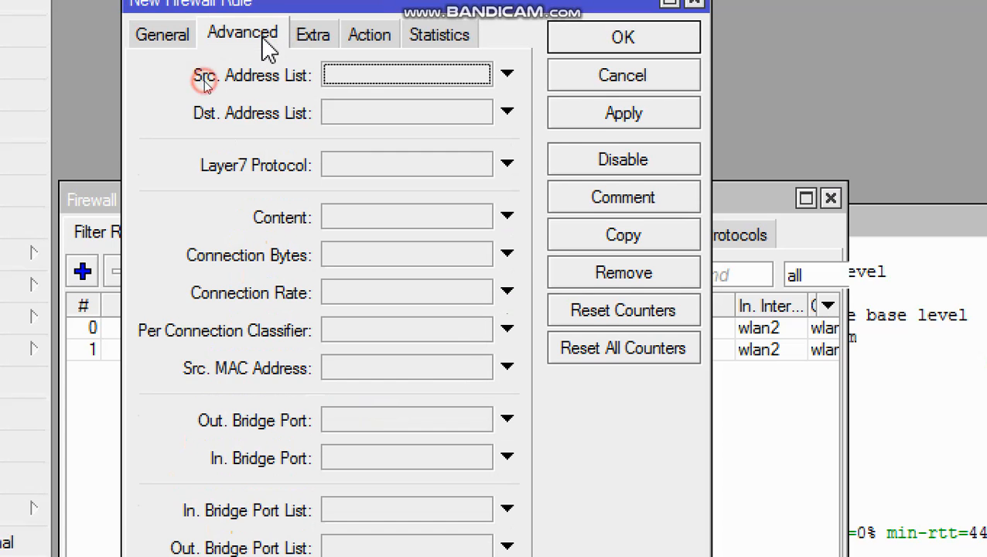
pyautogui.click(402, 363)
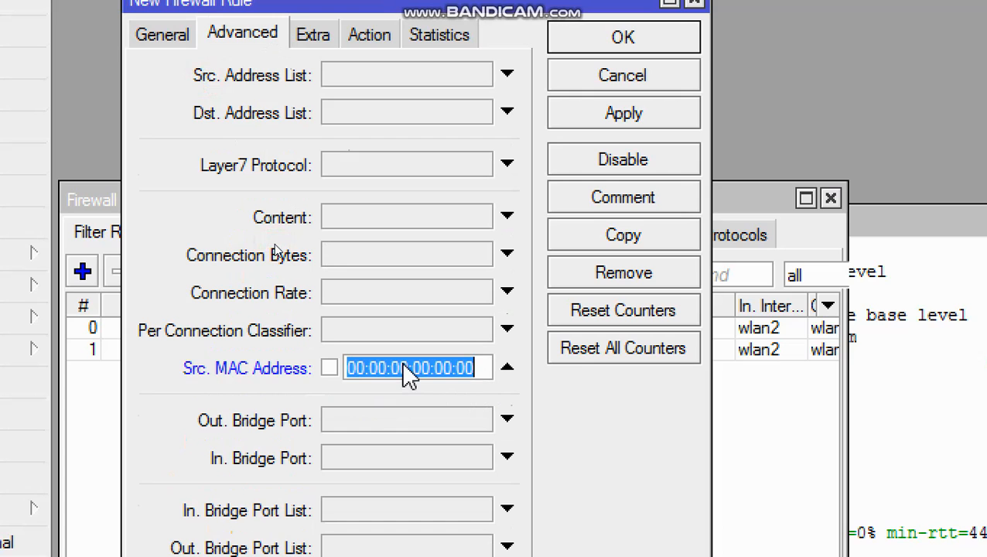
pyautogui.hotkey('ctrl', 'v')
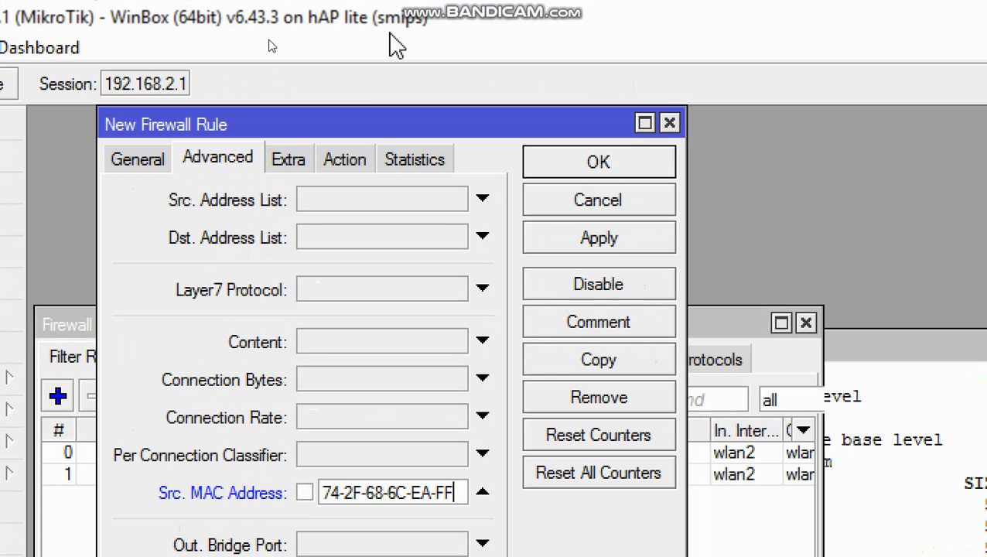
# Step: Keep the action of Client3's new firewall rule as accept, and apply and save the rule
pyautogui.click(346, 162)
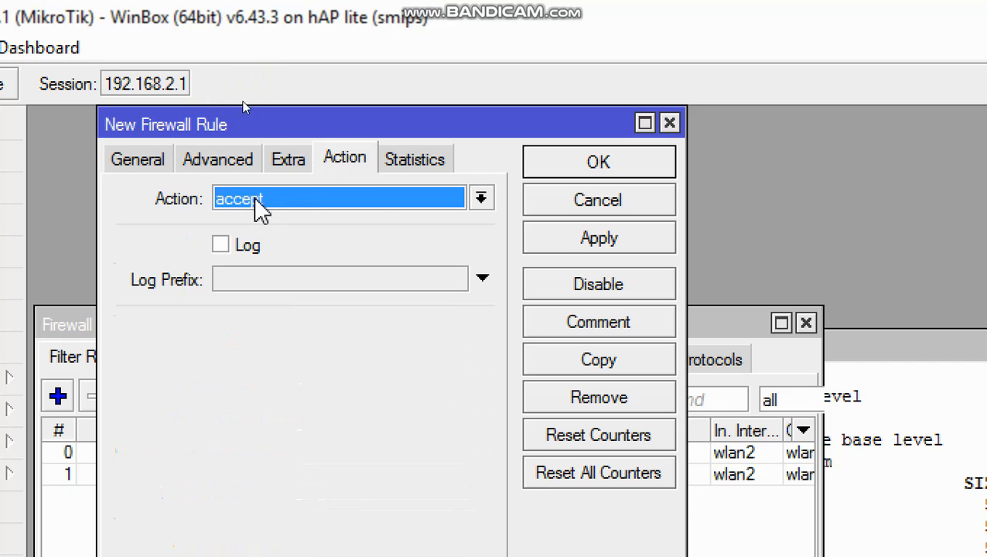
pyautogui.click(572, 244)
pyautogui.click(609, 164)
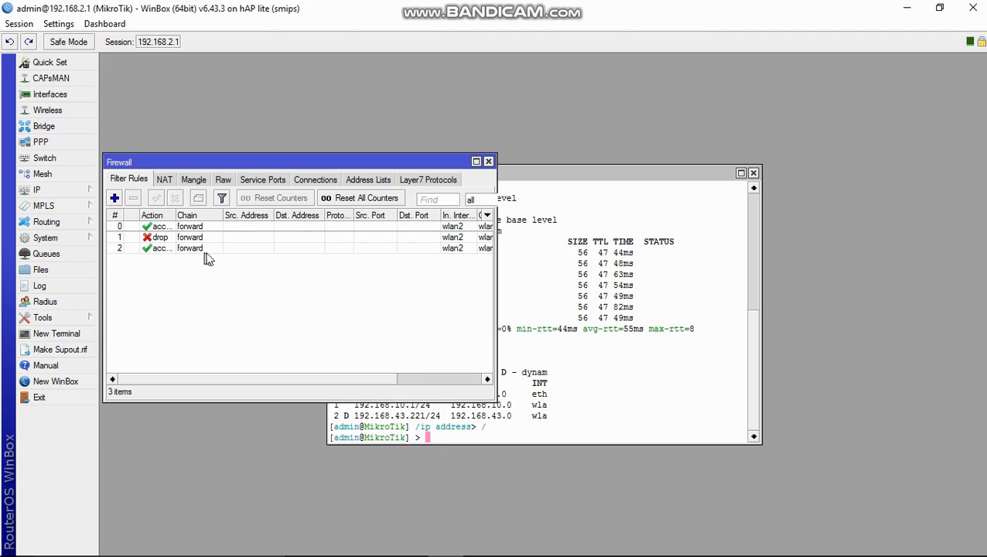
# Step: Dock the WinBox window beside the PowerPoint slide and ping google.com again from the open command prompt
pyautogui.press('super+Right')
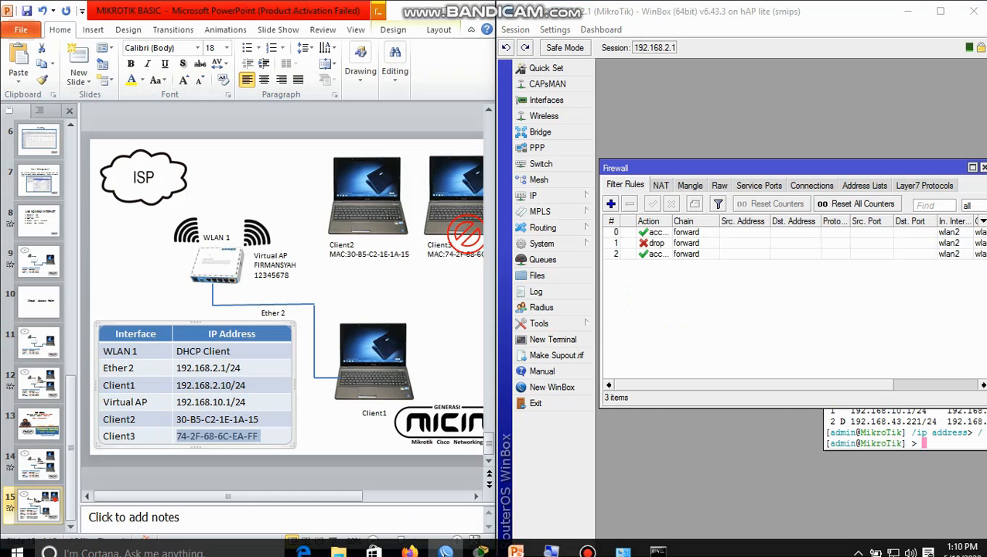
pyautogui.click(670, 554)
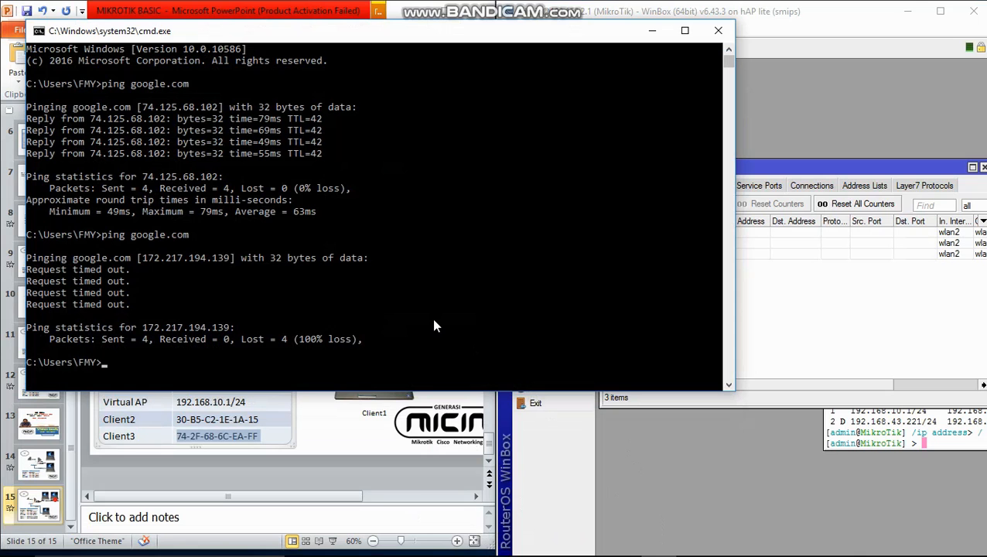
pyautogui.press('Up')
pyautogui.press('Return')
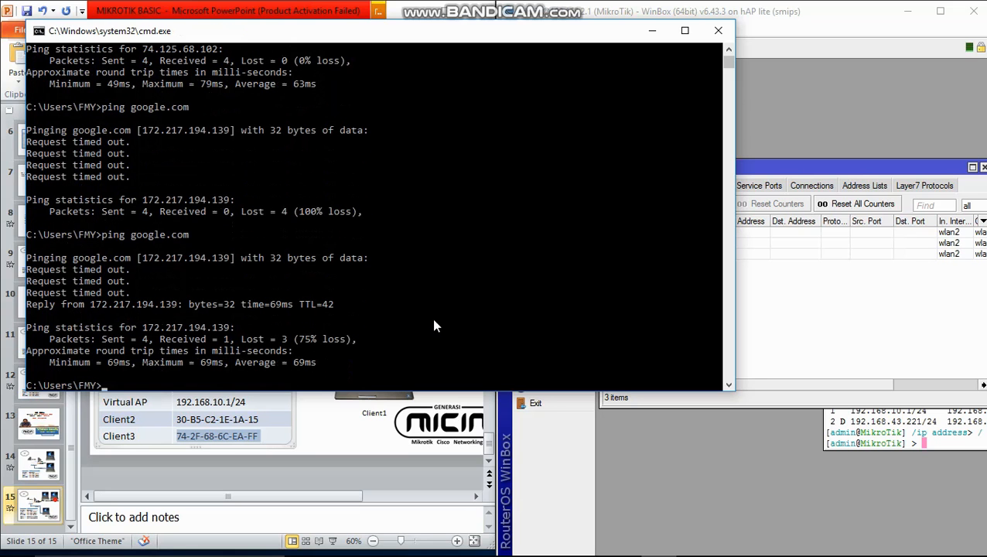
# Step: Move Client3's accept rule above the drop rule in the firewall filter list
pyautogui.click(784, 309)
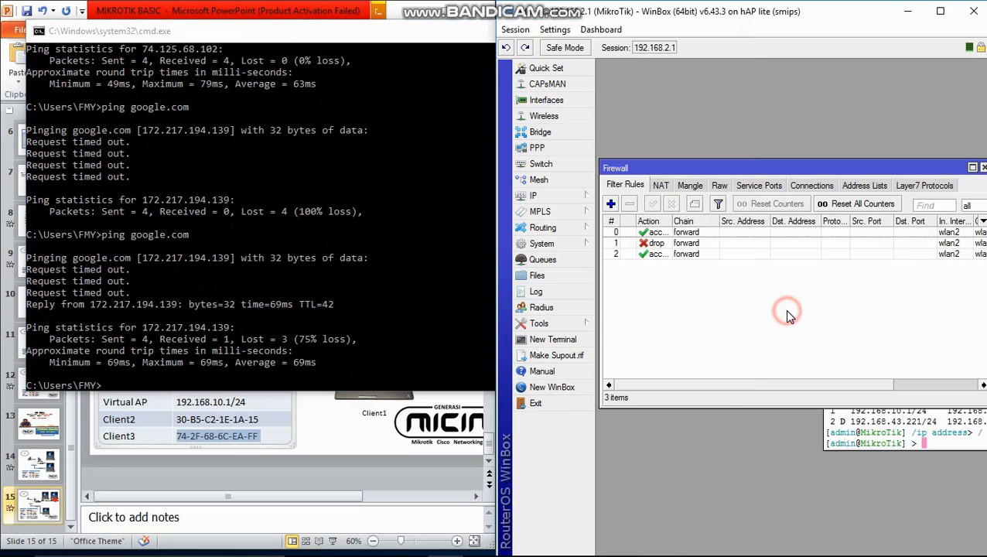
pyautogui.click(646, 260)
pyautogui.moveTo(647, 260); pyautogui.dragTo(646, 243)
pyautogui.click(669, 292)
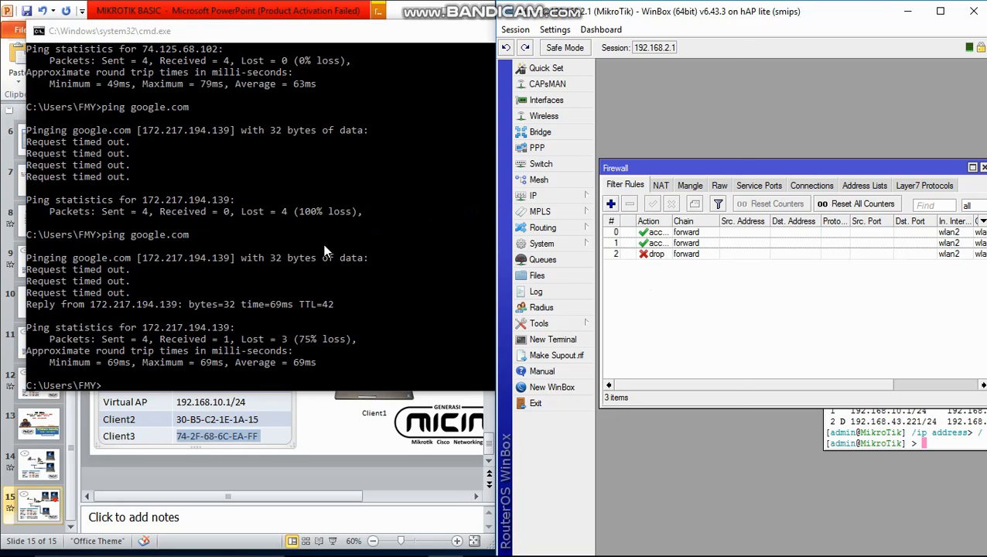
# Step: Ping google.com again from the command prompt to test the reordered rules, and return to WinBox with its window maximized
pyautogui.click(240, 333)
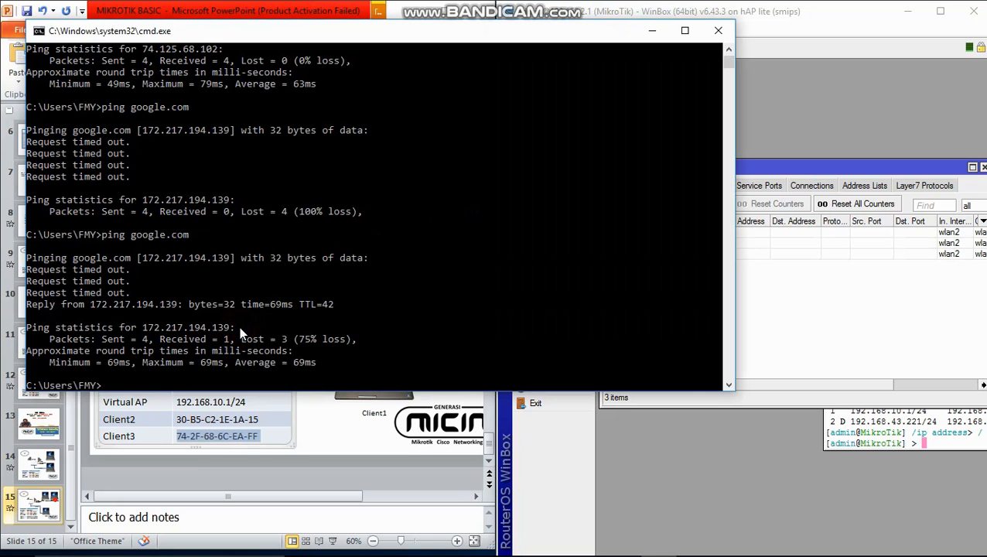
pyautogui.press('Up')
pyautogui.press('Return')
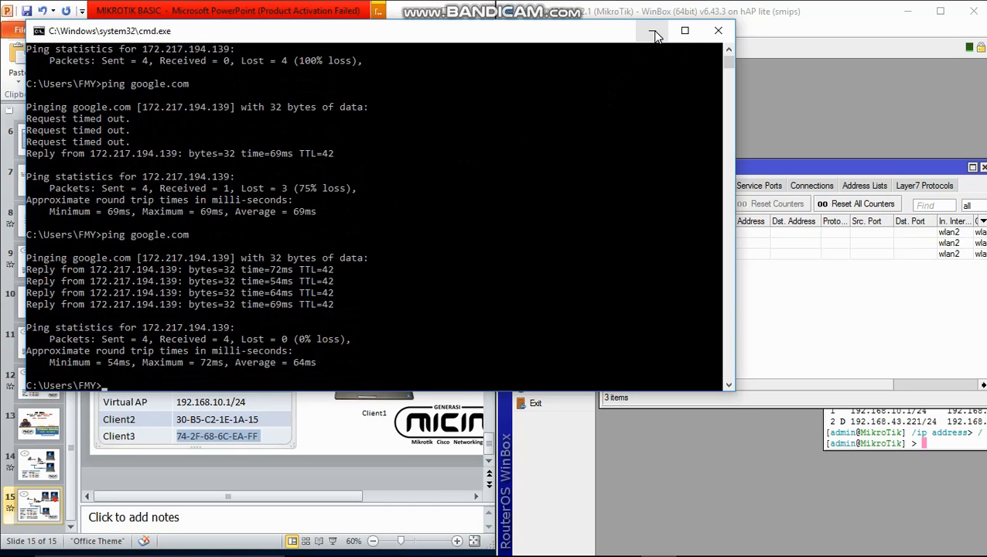
pyautogui.click(800, 329)
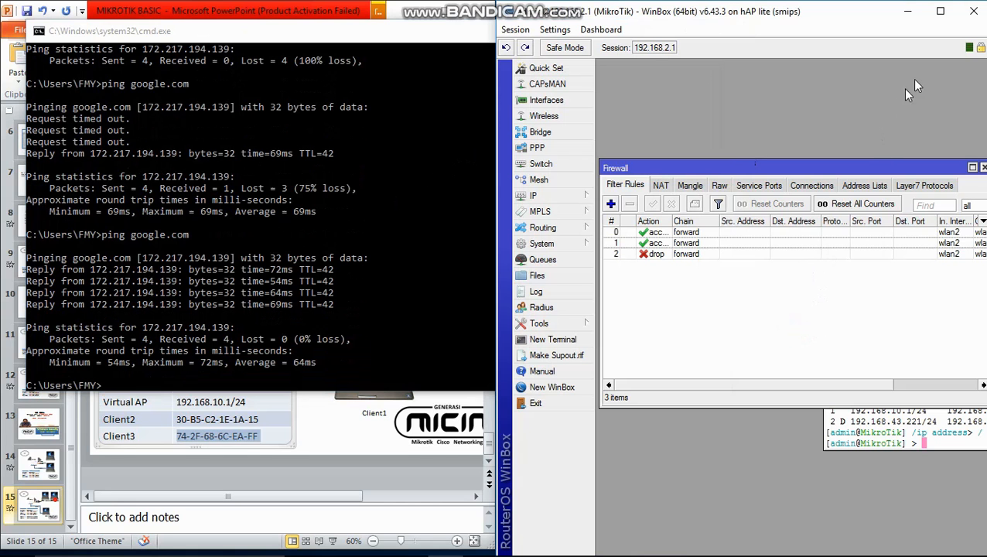
pyautogui.click(943, 13)
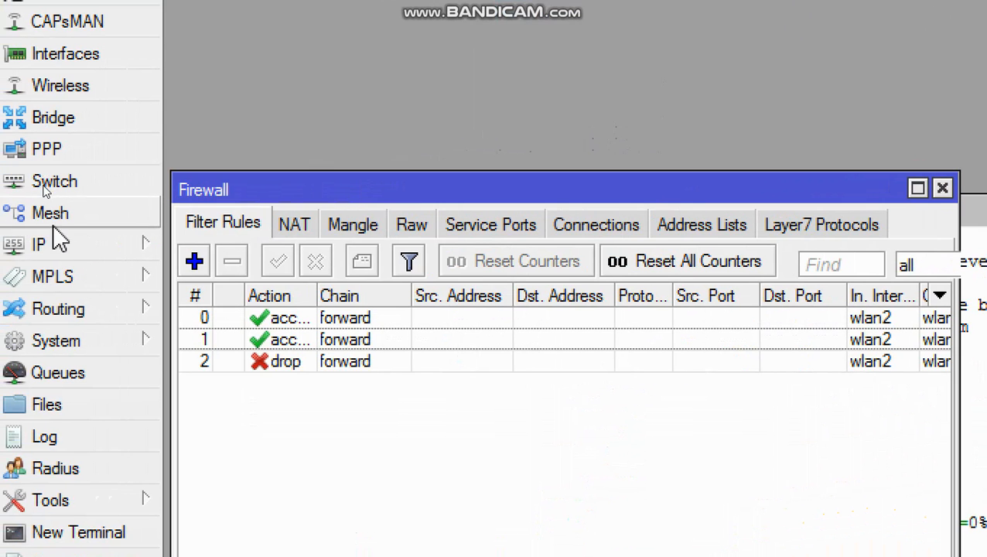
# Step: Start a new forward firewall filter rule with in-interface ether2 and out-interface wlan1
pyautogui.click(54, 249)
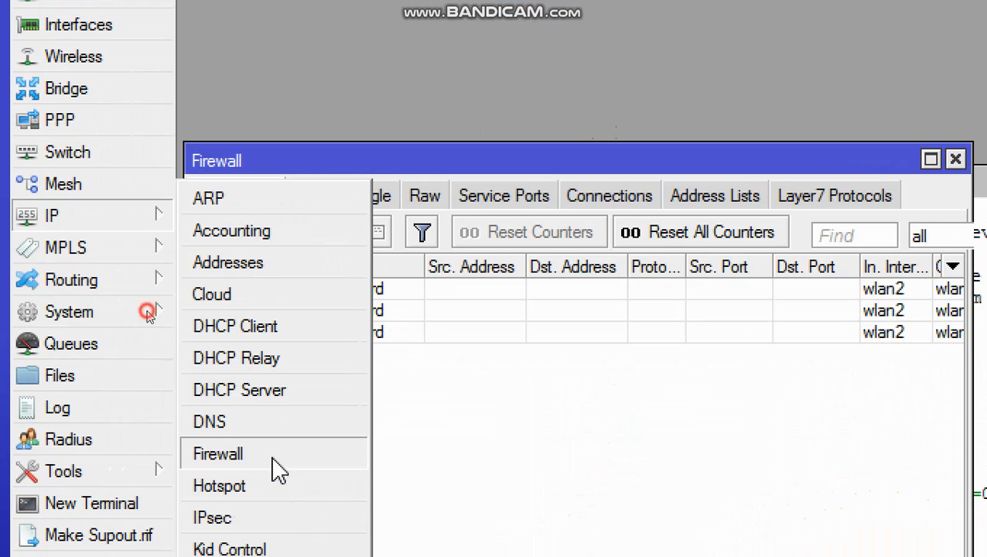
pyautogui.click(279, 468)
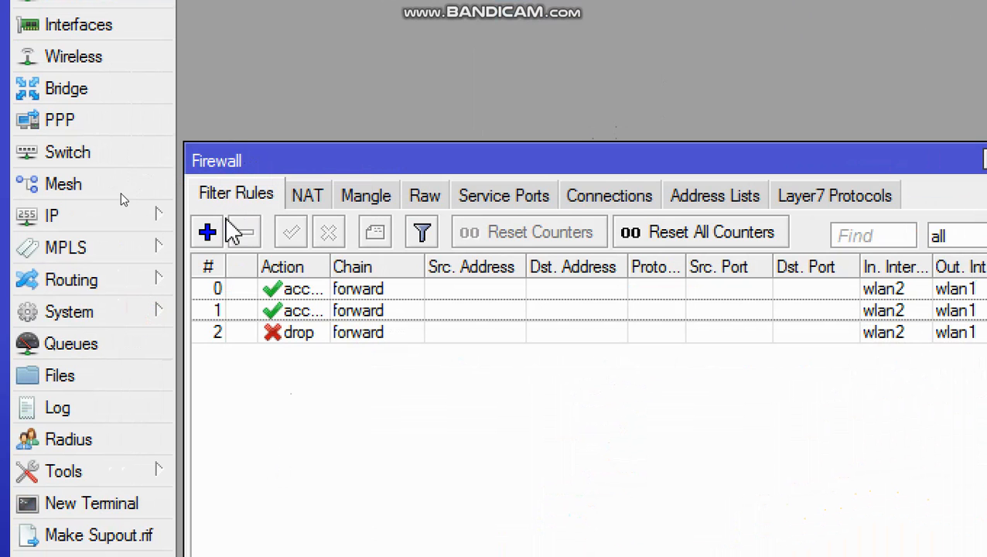
pyautogui.click(207, 232)
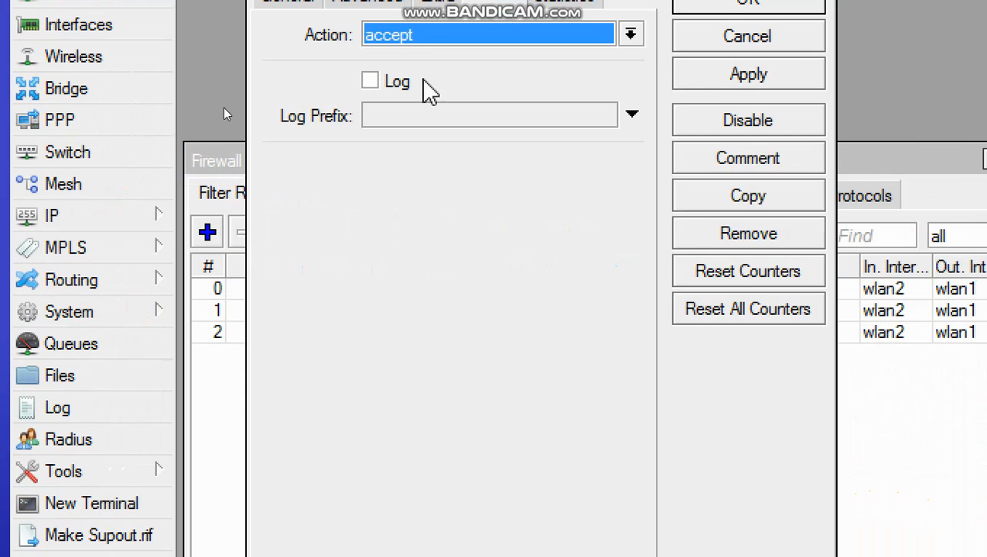
pyautogui.click(314, 31)
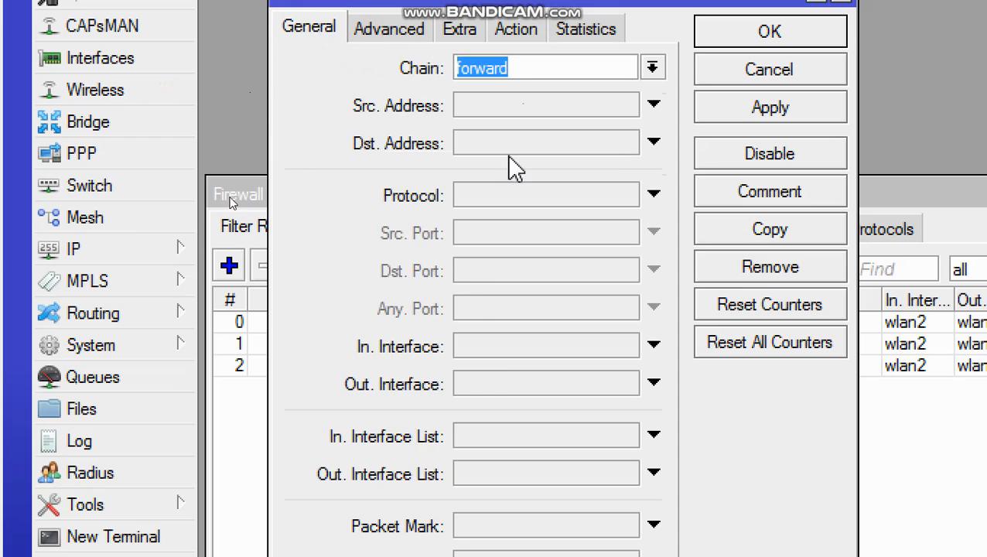
pyautogui.click(493, 352)
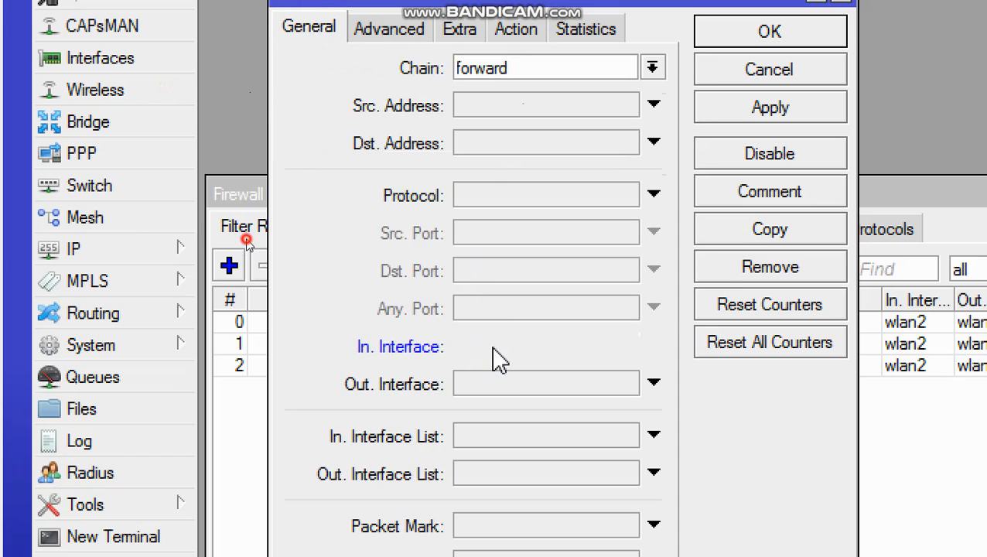
pyautogui.click(627, 350)
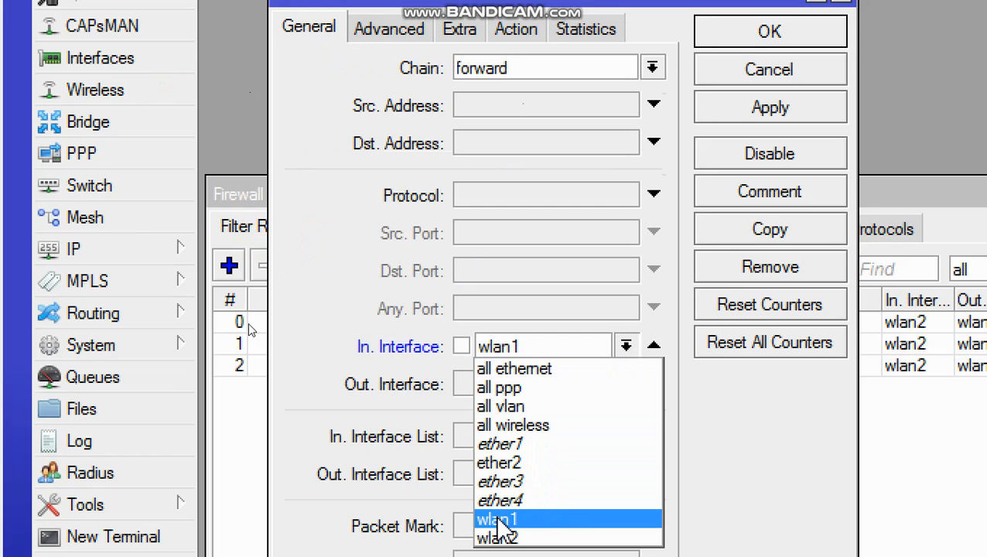
pyautogui.click(521, 466)
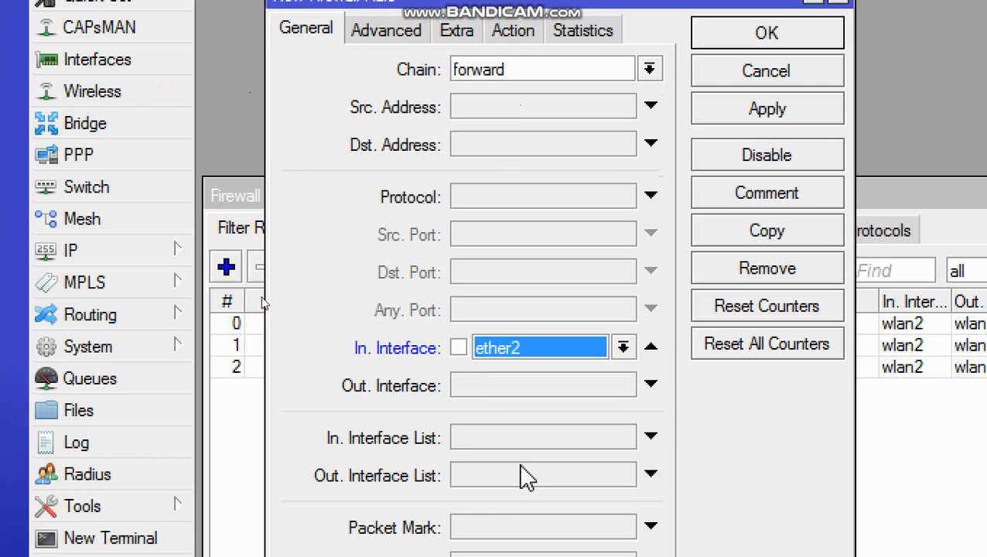
pyautogui.click(481, 384)
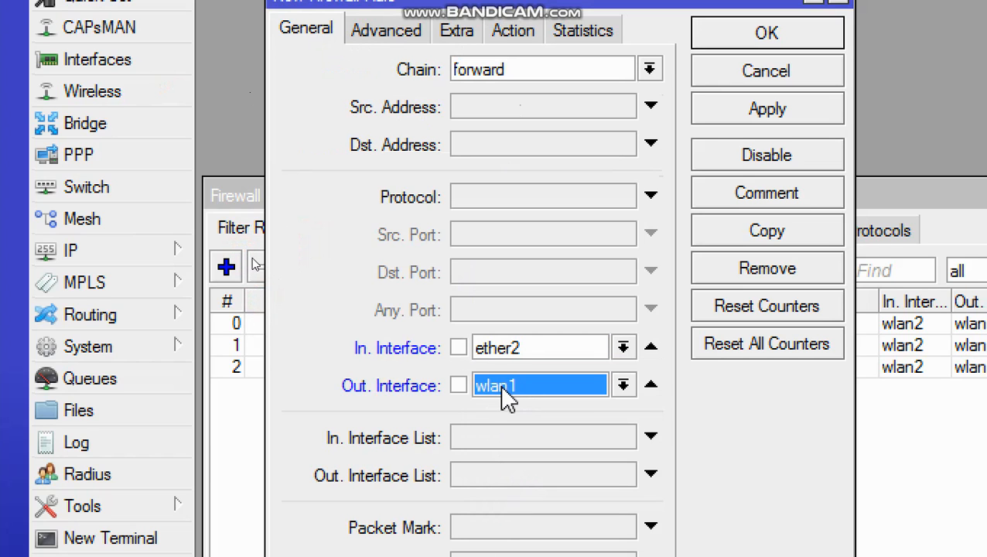
pyautogui.click(500, 384)
pyautogui.click(513, 484)
# Step: Look through the new rule's advanced and action settings, and close the rule without saving it
pyautogui.click(398, 45)
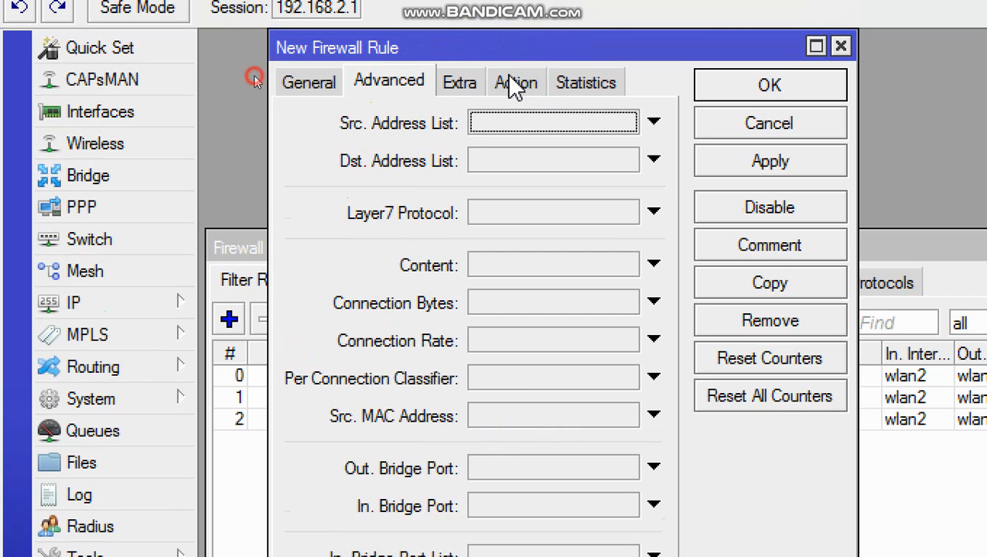
pyautogui.click(509, 31)
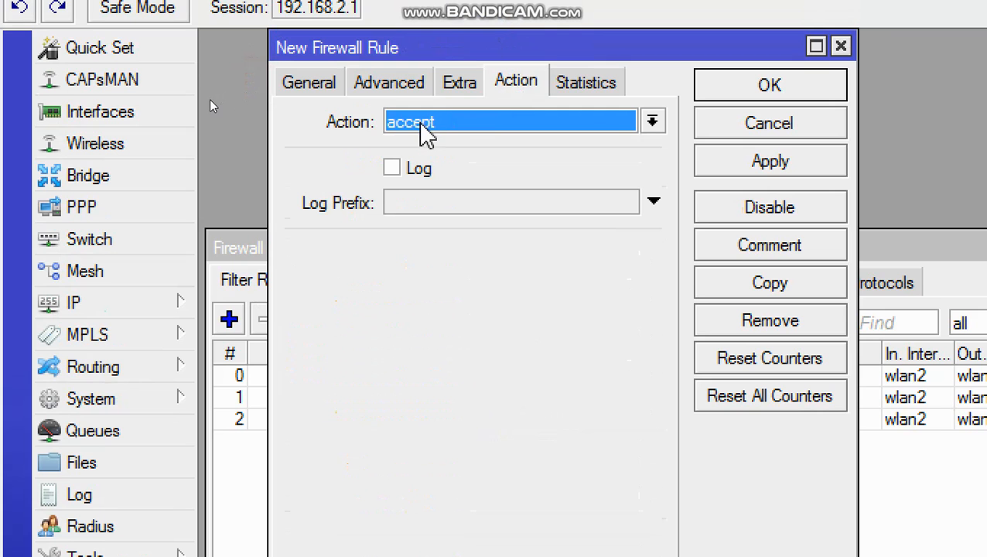
pyautogui.click(840, 46)
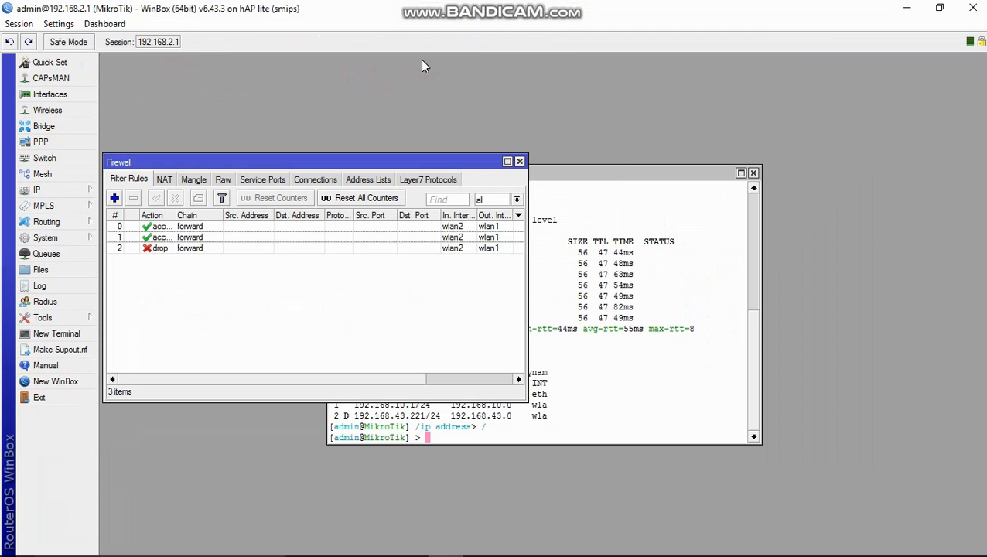